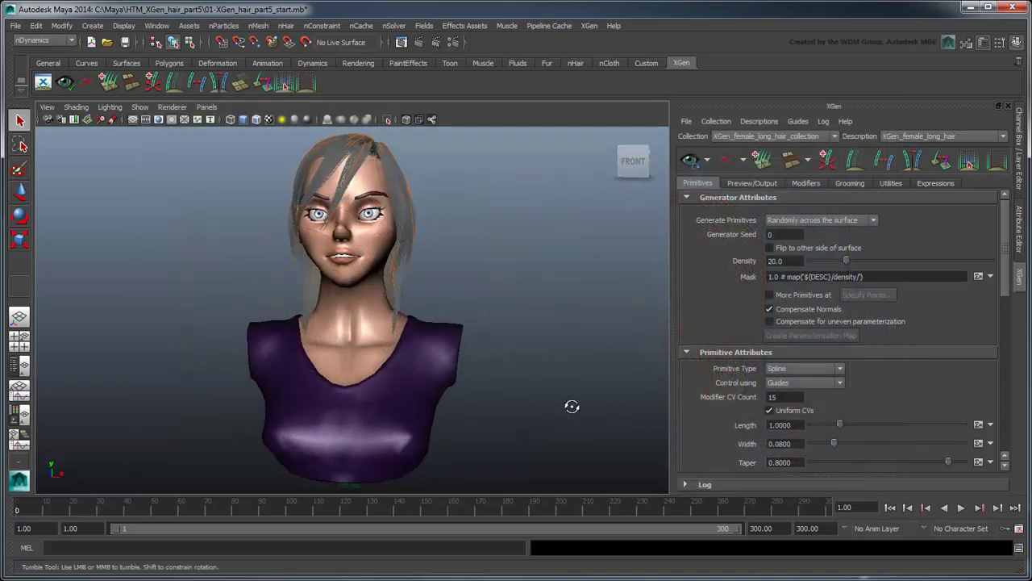
View the bust's shoulder from the side in wireframe and set the XGen Primitive Color to red
{"action": "left_click_drag", "start_coordinate": [571, 409], "coordinate": [508, 335], "text": "alt"}
{"action": "scroll", "coordinate": [378, 394], "scroll_direction": "up", "scroll_amount": 5}
{"action": "key", "text": "4"}
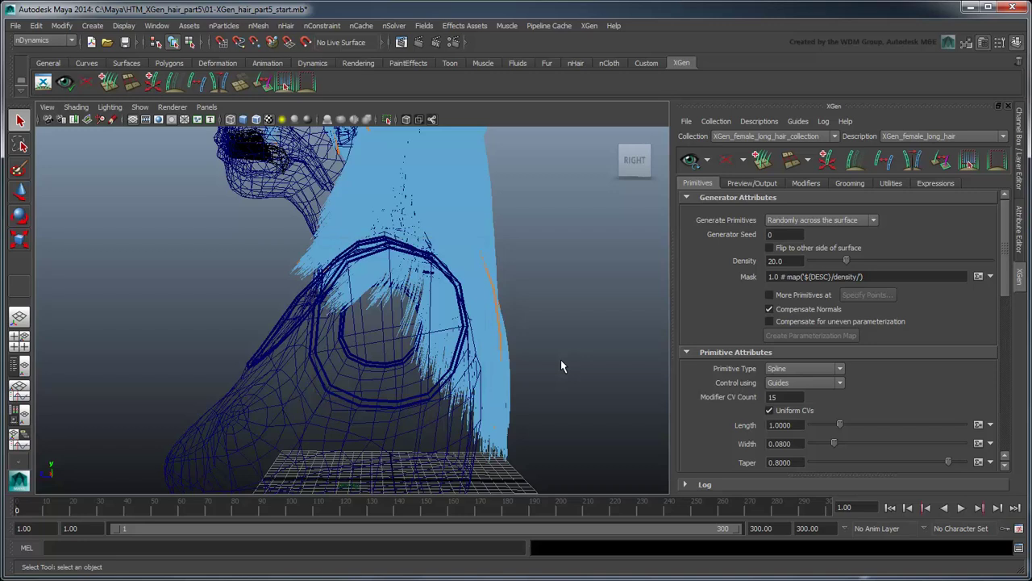
{"action": "left_click", "coordinate": [741, 184]}
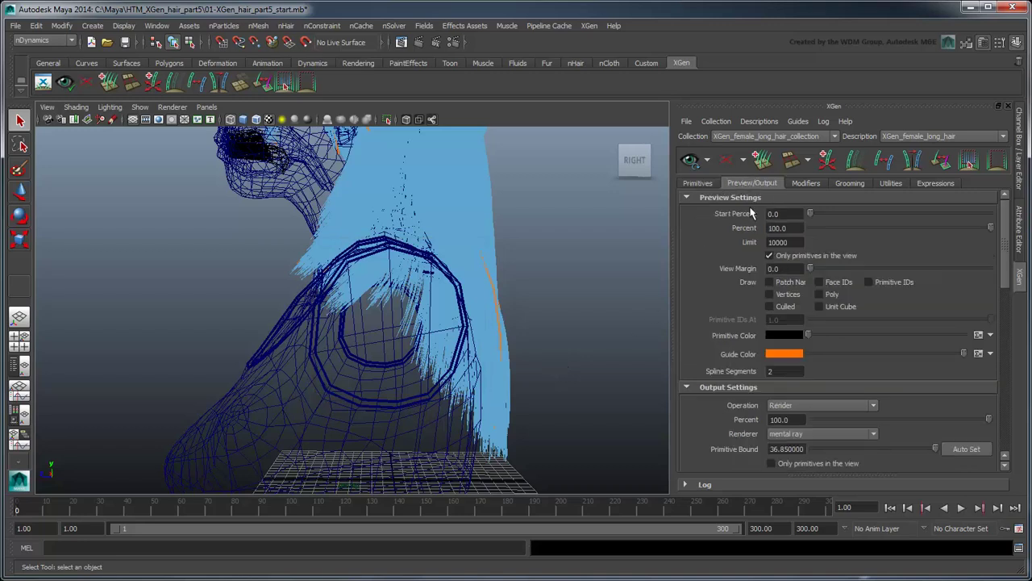
{"action": "left_click", "coordinate": [801, 334]}
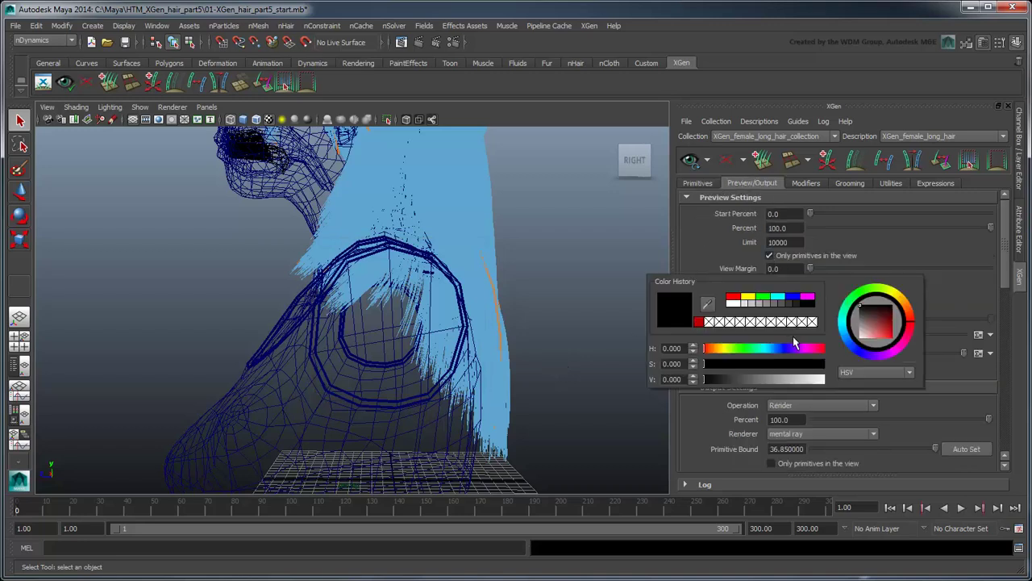
{"action": "left_click", "coordinate": [699, 322]}
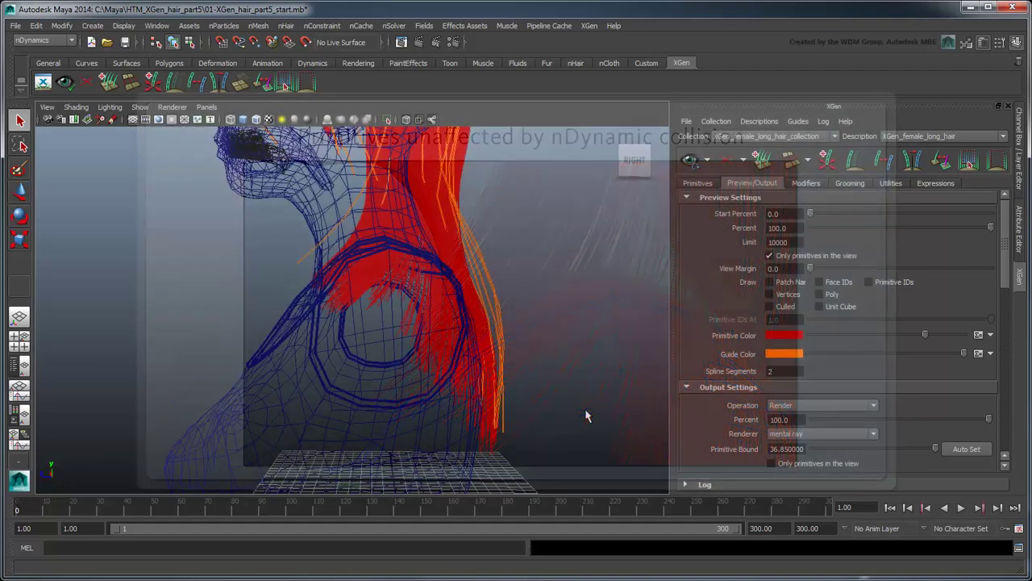
Put a Collision modifier on top of the long hair's modifier stack, then clear the viewport hair preview
{"action": "left_click", "coordinate": [808, 184]}
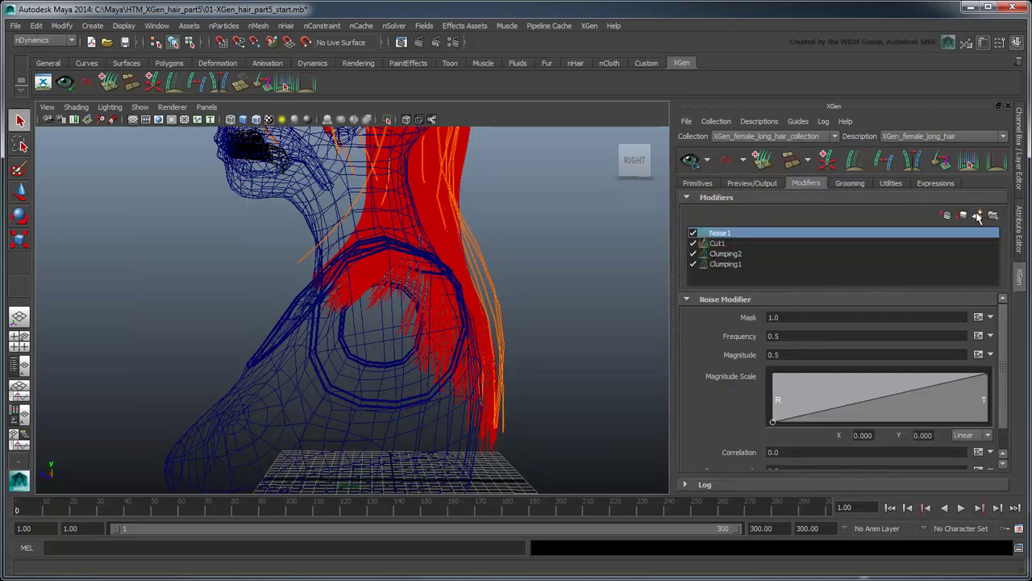
{"action": "left_click", "coordinate": [978, 215]}
{"action": "left_click", "coordinate": [867, 243]}
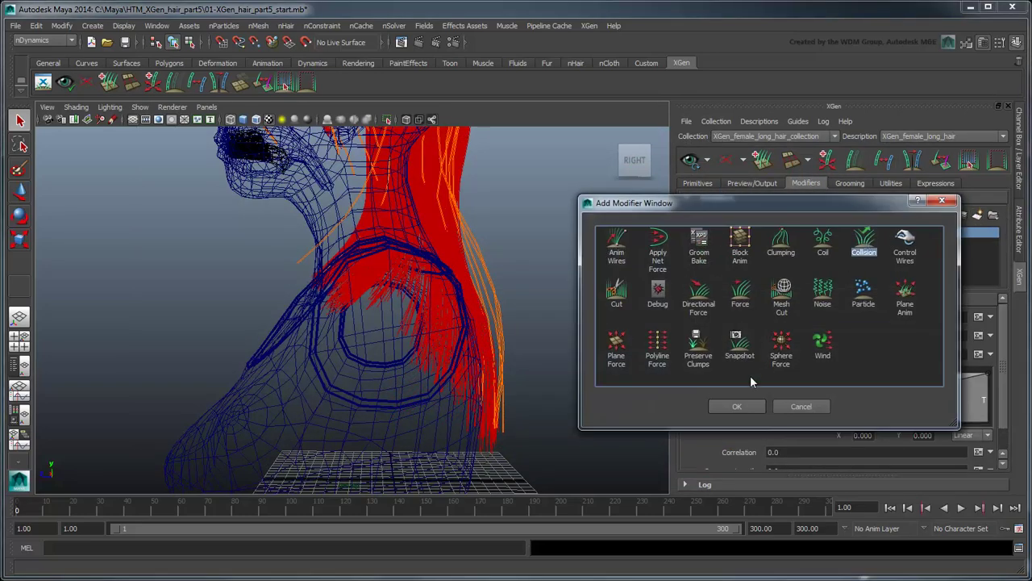
{"action": "left_click", "coordinate": [738, 407]}
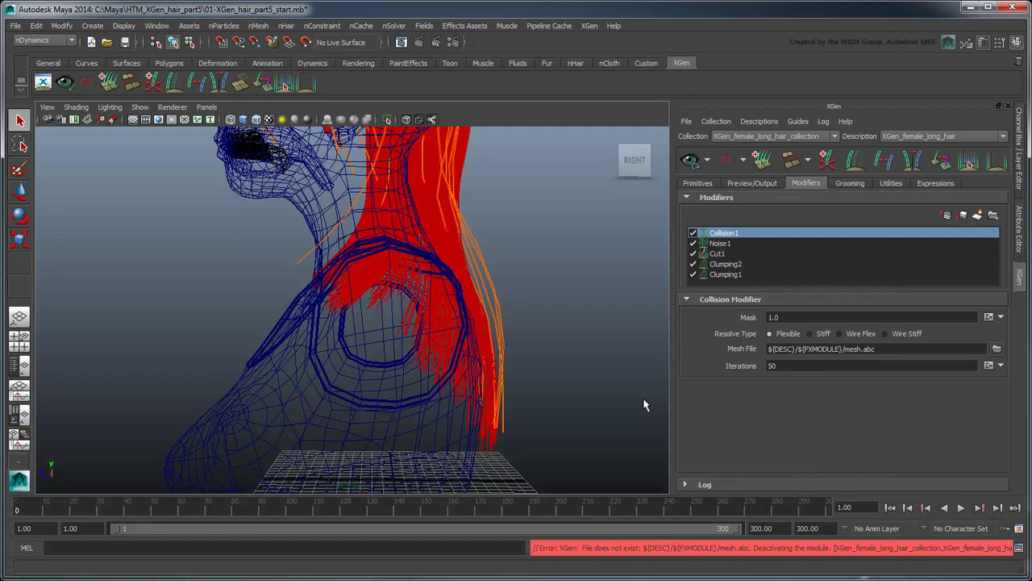
{"action": "left_click", "coordinate": [729, 161]}
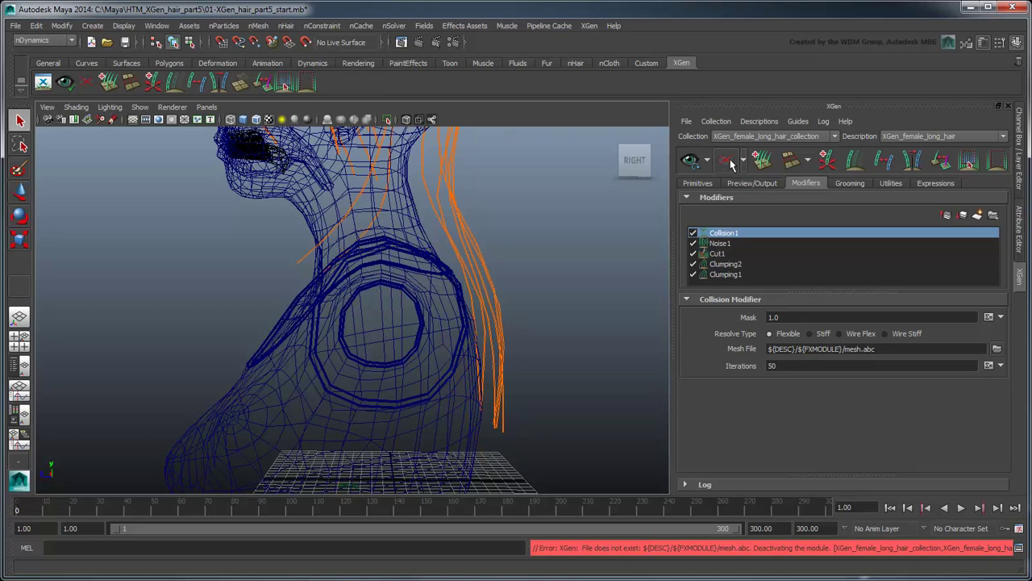
Frame the bust in textured shading and select the bust geometry
{"action": "key", "text": "f"}
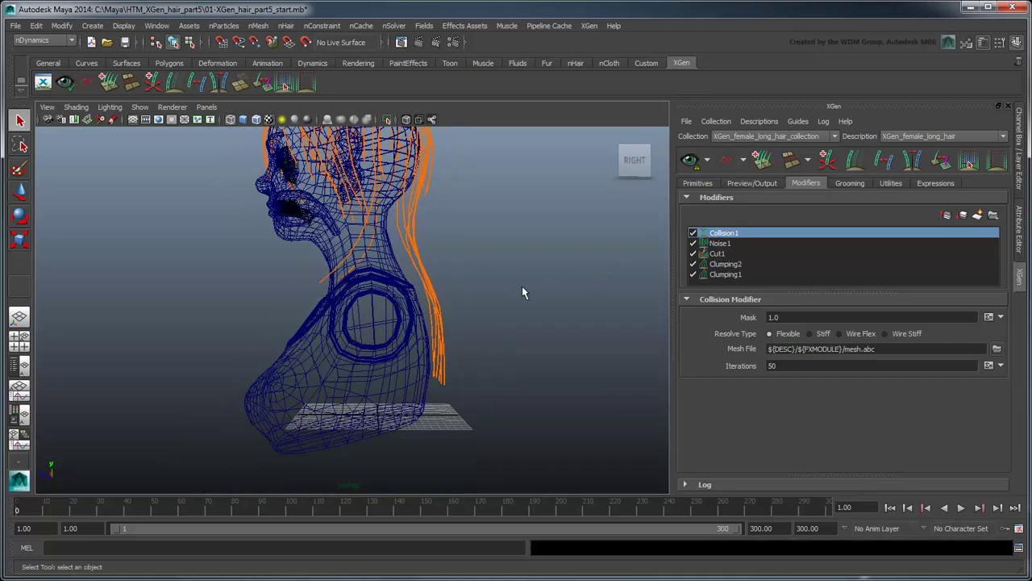
{"action": "mouse_move", "coordinate": [523, 288]}
{"action": "left_mouse_down", "text": "alt"}
{"action": "mouse_move", "coordinate": [521, 323]}
{"action": "mouse_move", "coordinate": [590, 322]}
{"action": "mouse_move", "coordinate": [613, 329]}
{"action": "mouse_move", "coordinate": [605, 333]}
{"action": "left_mouse_up", "text": "alt"}
{"action": "key", "text": "6"}
{"action": "left_click", "coordinate": [408, 387]}
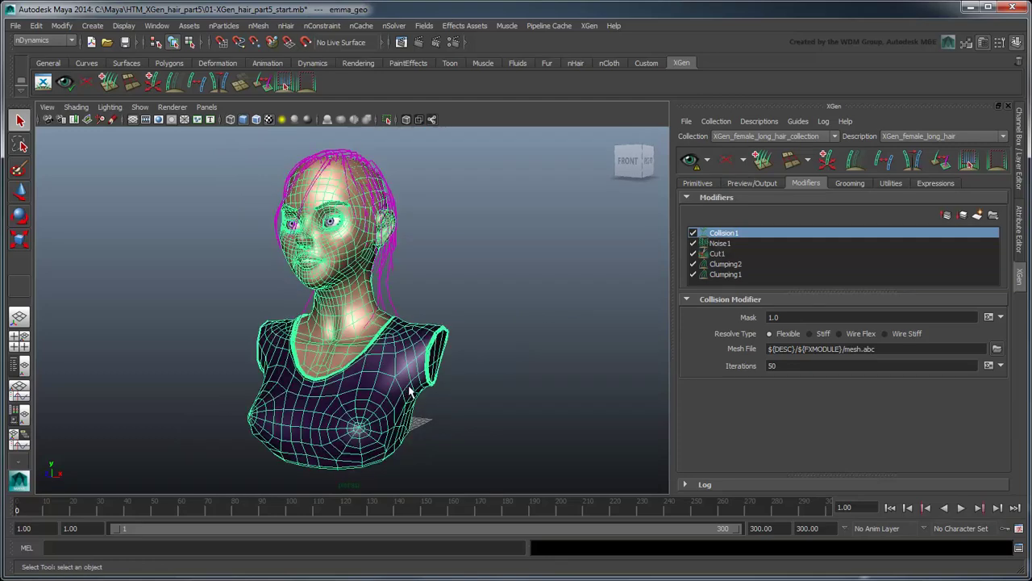
Export the selected bust to Alembic as bust_animation_cache over the time slider range
{"action": "left_click", "coordinate": [555, 25]}
{"action": "mouse_move", "coordinate": [562, 45]}
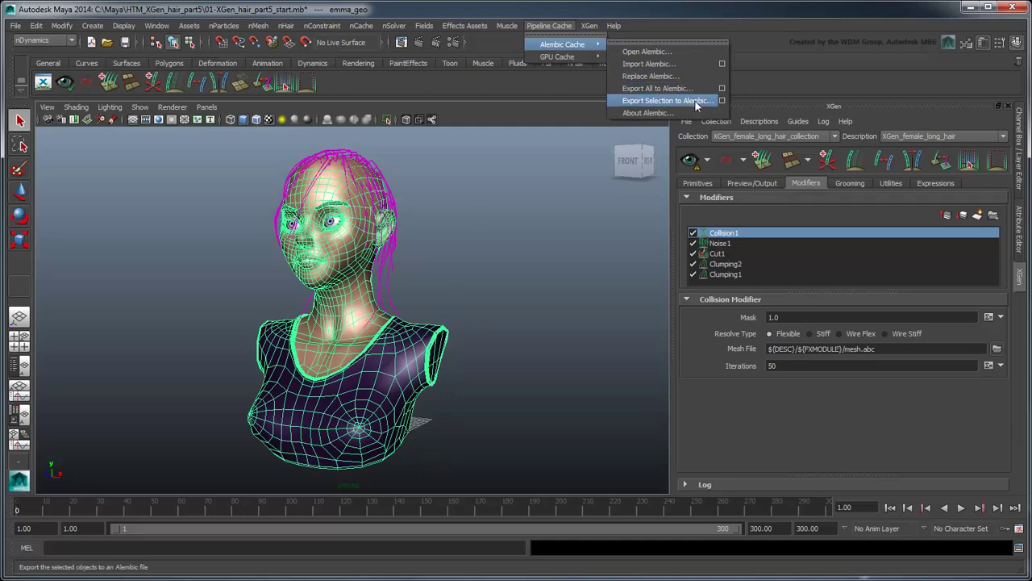
{"action": "left_click", "coordinate": [695, 101]}
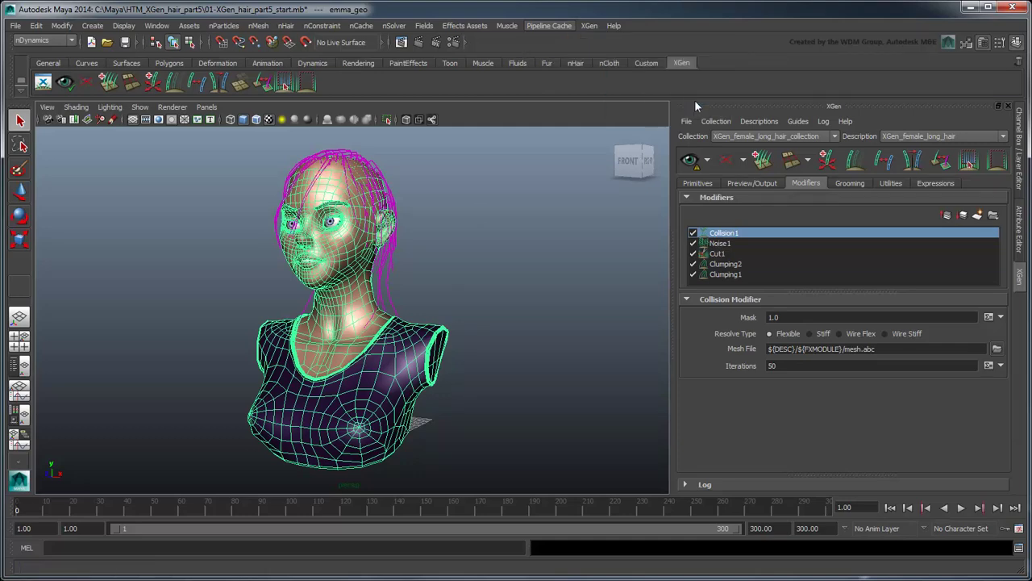
{"action": "type", "text": "bust"}
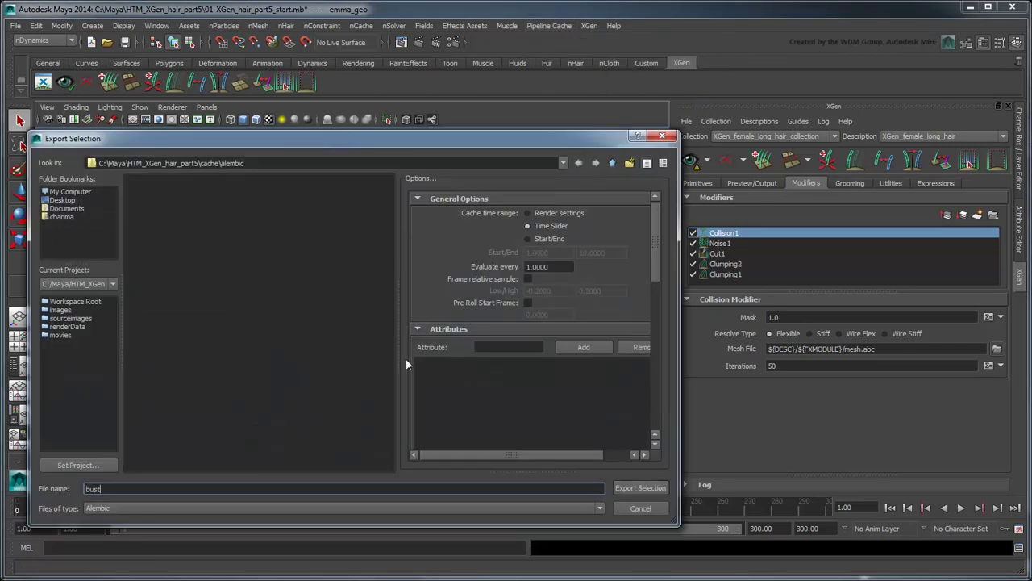
{"action": "type", "text": "_animation_cache"}
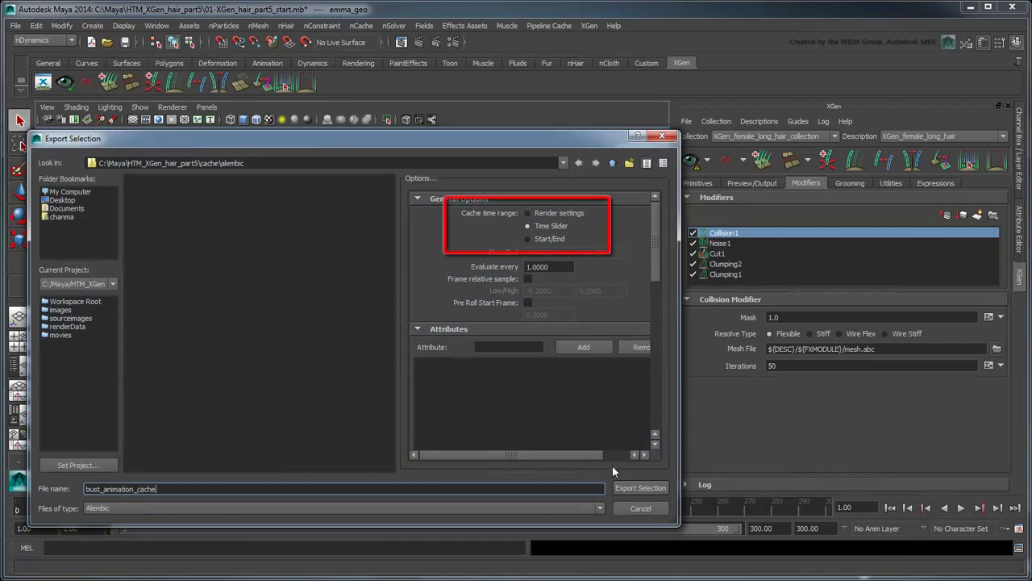
{"action": "left_click", "coordinate": [639, 488]}
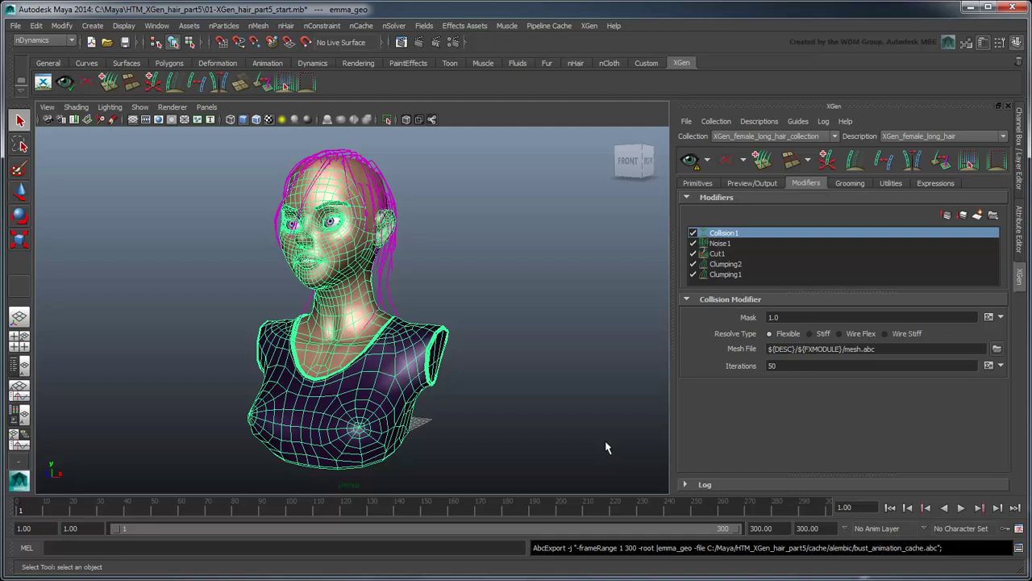
Load cache/alembic/bust_animation_cache.abc as the Collision modifier's Mesh File
{"action": "left_click", "coordinate": [607, 448]}
{"action": "left_click", "coordinate": [996, 348]}
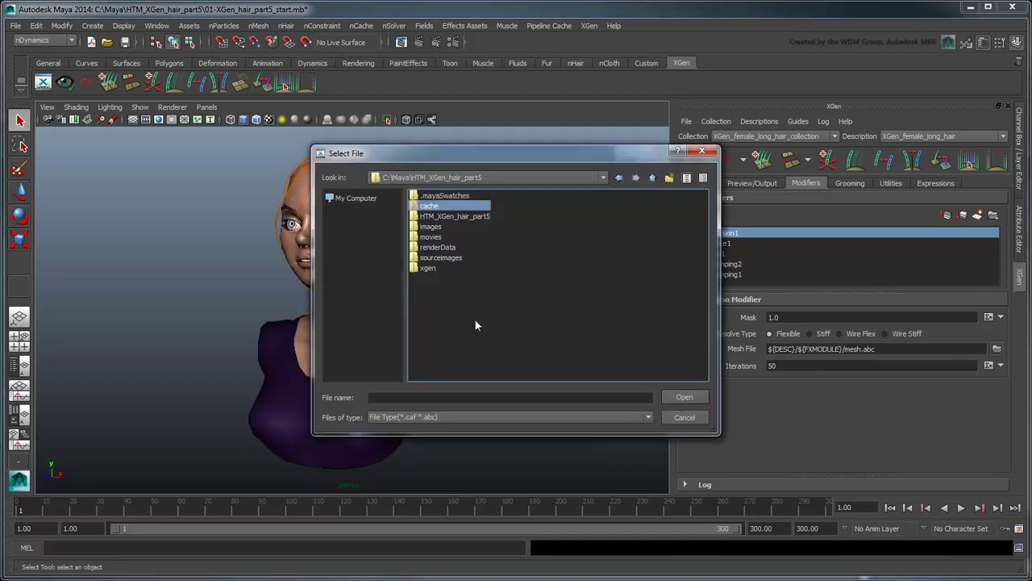
{"action": "double_click", "coordinate": [437, 205]}
{"action": "double_click", "coordinate": [425, 198]}
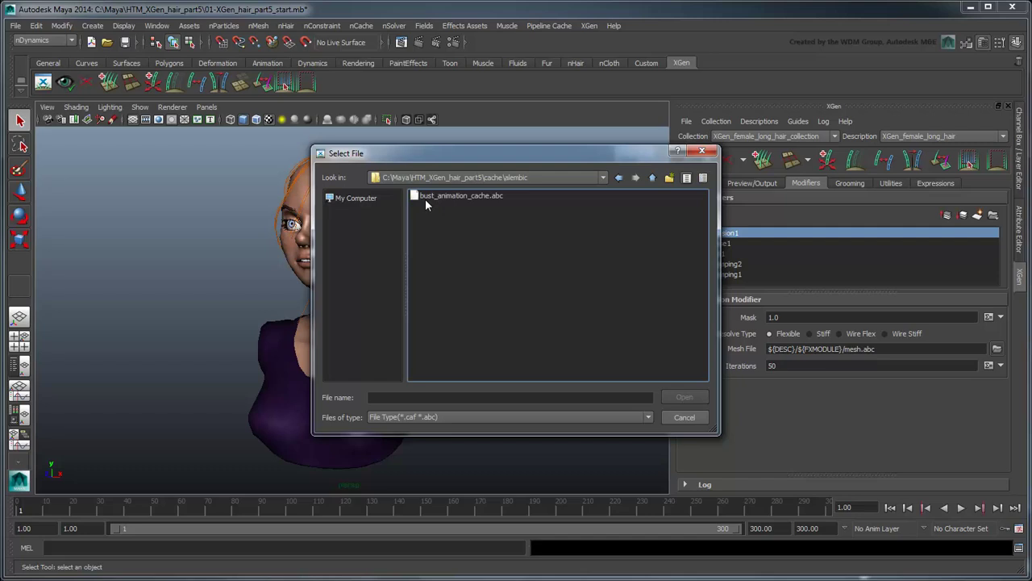
{"action": "left_click", "coordinate": [431, 201]}
{"action": "left_click", "coordinate": [685, 396]}
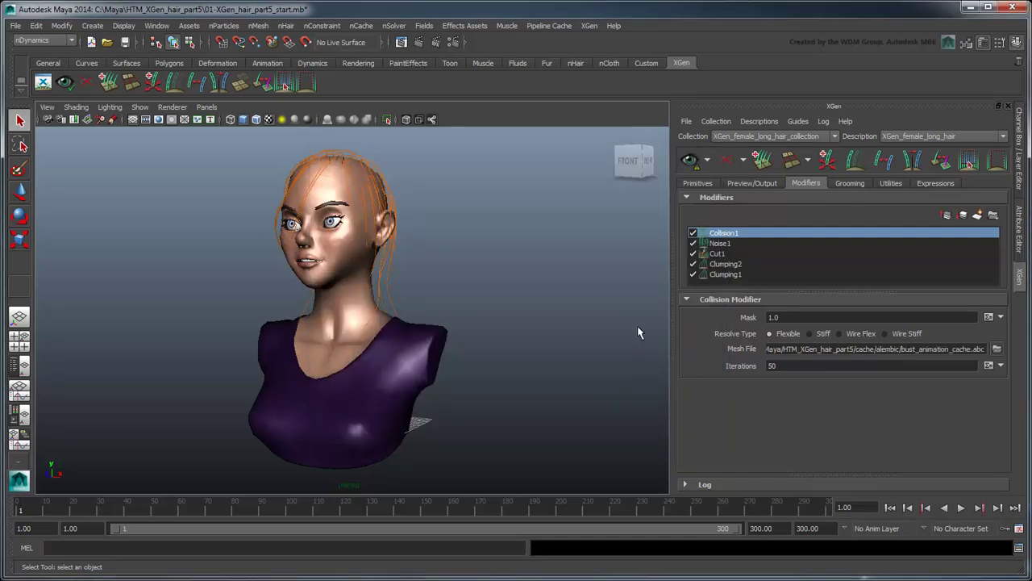
Regenerate the red hair preview and check in wireframe that it falls over the shoulders
{"action": "left_click", "coordinate": [689, 159]}
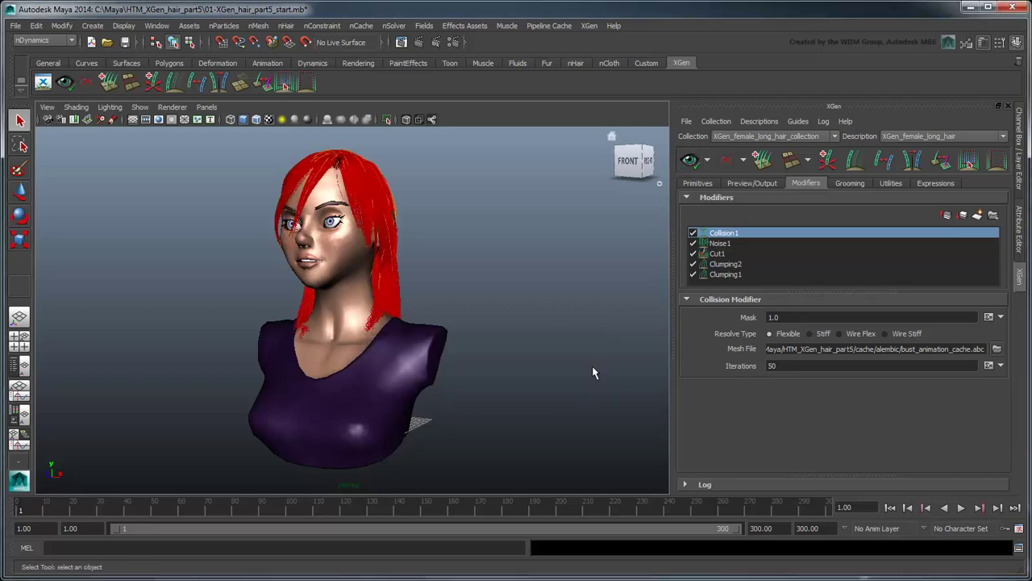
{"action": "scroll", "coordinate": [557, 364], "scroll_direction": "up", "scroll_amount": 5}
{"action": "mouse_move", "coordinate": [557, 363]}
{"action": "left_mouse_down", "text": "alt"}
{"action": "mouse_move", "coordinate": [573, 336]}
{"action": "mouse_move", "coordinate": [525, 329]}
{"action": "mouse_move", "coordinate": [473, 341]}
{"action": "mouse_move", "coordinate": [463, 301]}
{"action": "mouse_move", "coordinate": [472, 322]}
{"action": "left_mouse_up", "text": "alt"}
{"action": "key", "text": "4"}
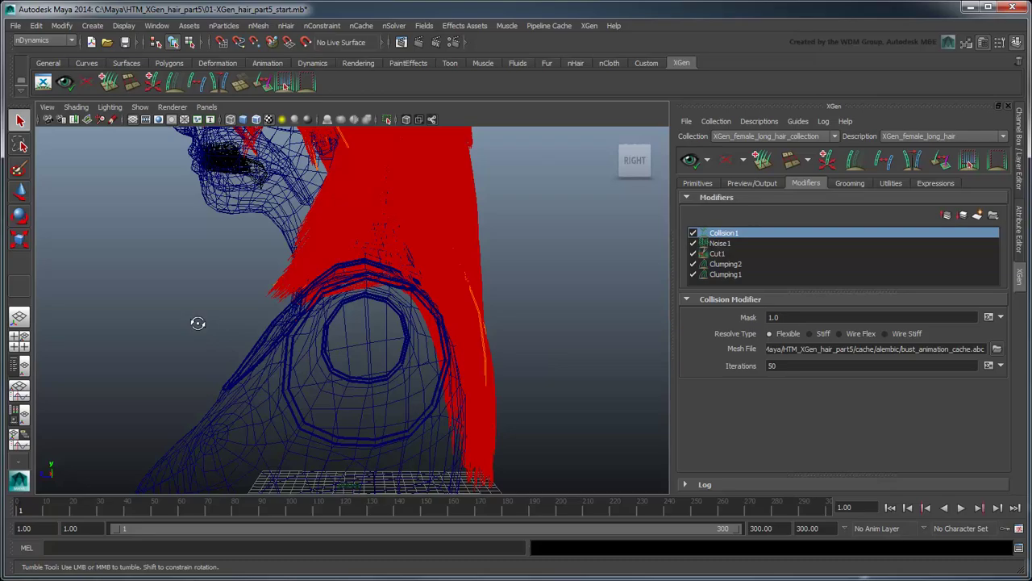
{"action": "left_click_drag", "start_coordinate": [198, 323], "coordinate": [463, 396], "text": "alt"}
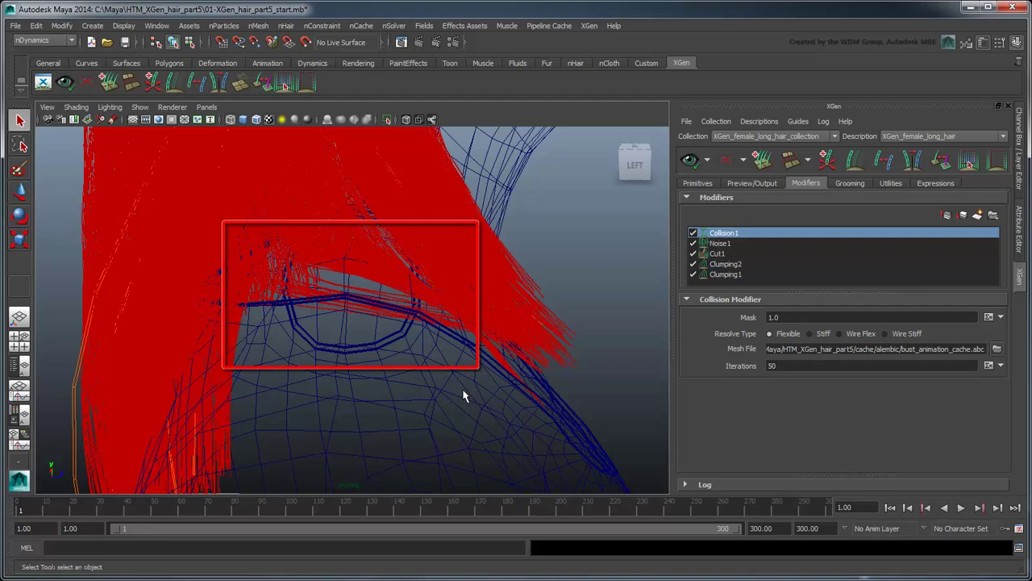
{"action": "key", "text": "f"}
{"action": "mouse_move", "coordinate": [467, 392]}
{"action": "left_mouse_down", "text": "alt"}
{"action": "mouse_move", "coordinate": [396, 362]}
{"action": "mouse_move", "coordinate": [334, 364]}
{"action": "mouse_move", "coordinate": [411, 368]}
{"action": "mouse_move", "coordinate": [395, 371]}
{"action": "left_mouse_up", "text": "alt"}
{"action": "middle_click_drag", "start_coordinate": [396, 371], "coordinate": [388, 374], "text": "alt"}
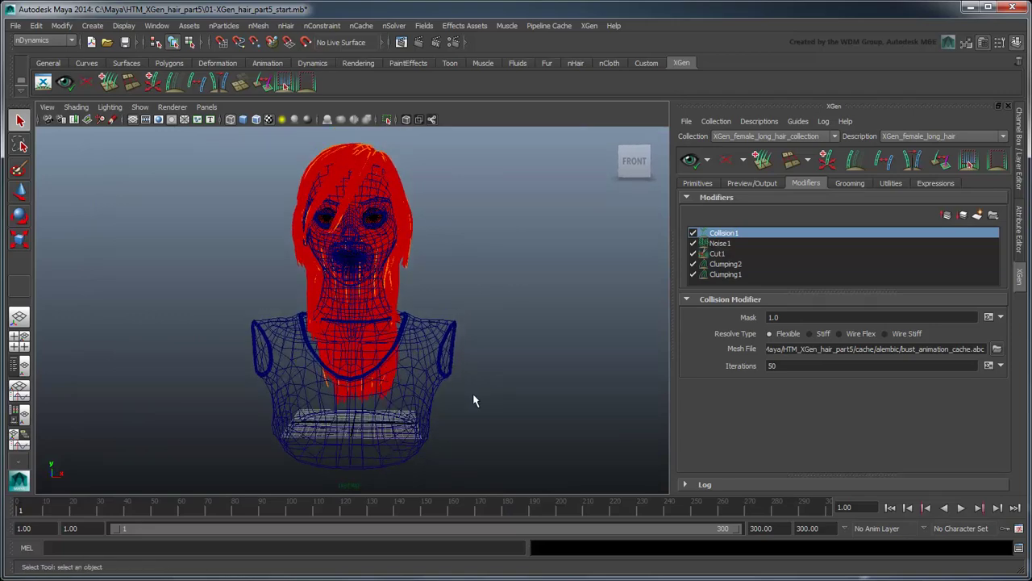
{"action": "key", "text": "5"}
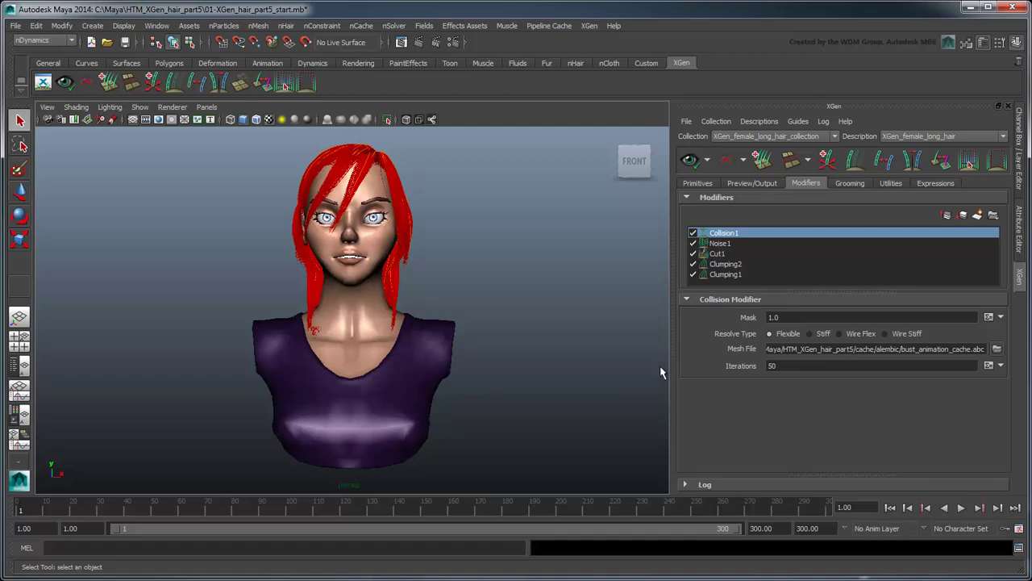
Add an Anim Wires modifier to the stack and scroll through its attributes
{"action": "left_click", "coordinate": [978, 215]}
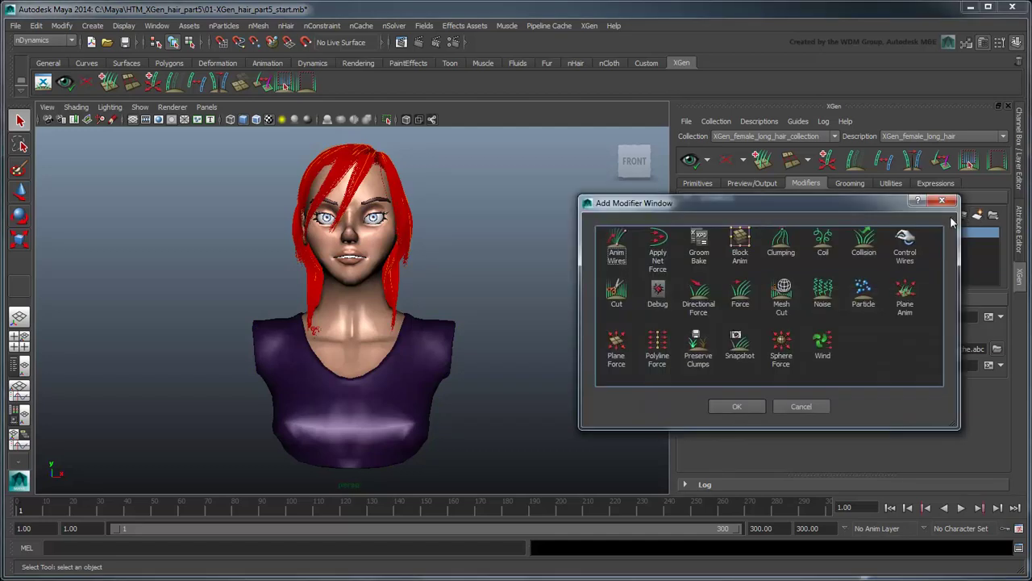
{"action": "left_click", "coordinate": [617, 249]}
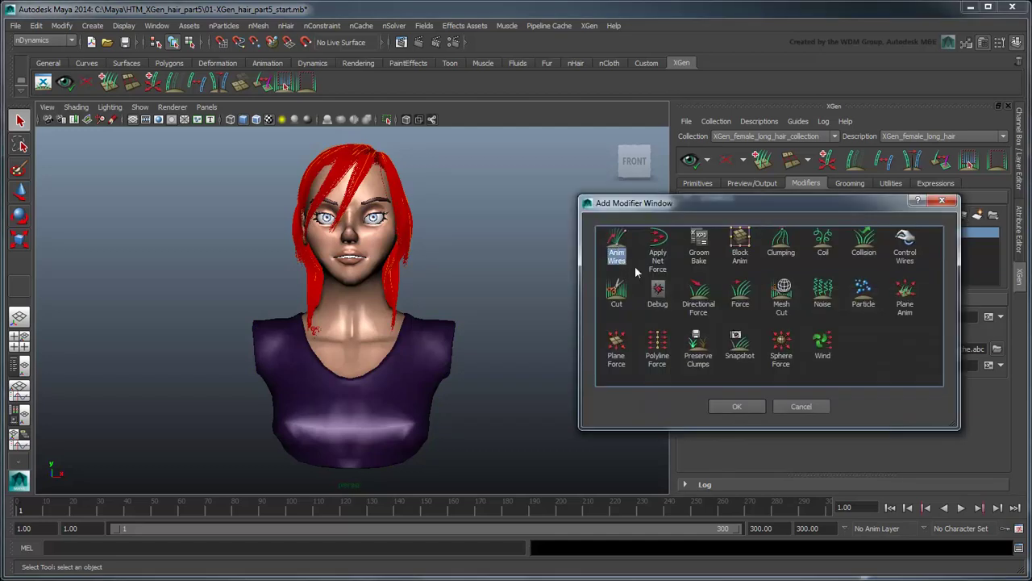
{"action": "left_click", "coordinate": [735, 407]}
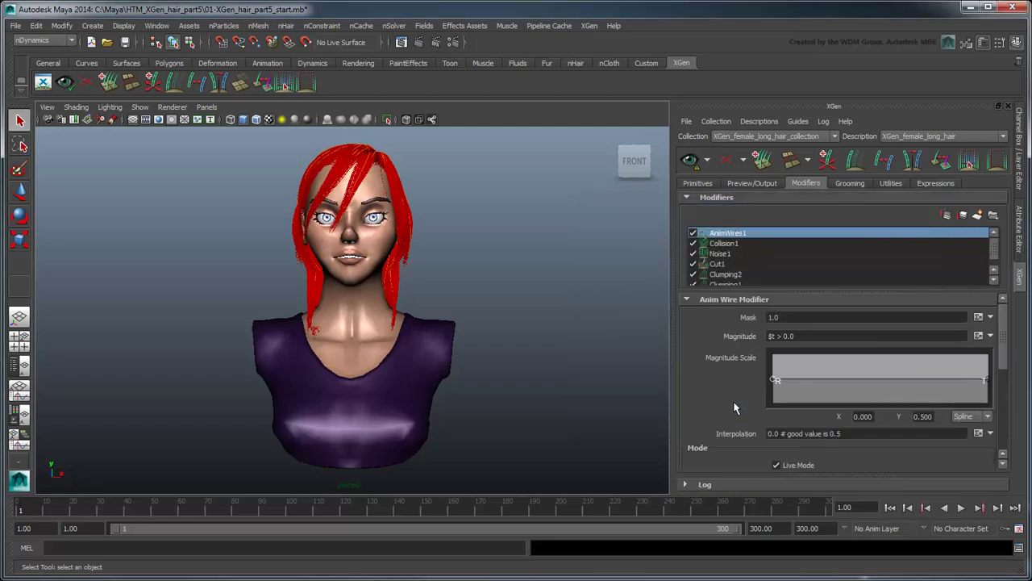
{"action": "left_click_drag", "start_coordinate": [999, 320], "coordinate": [1003, 401]}
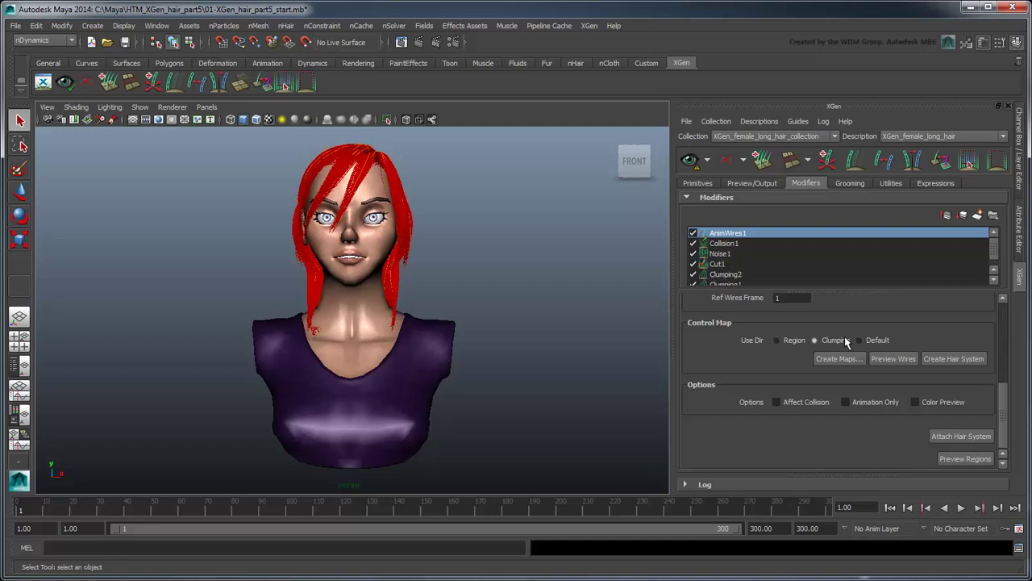
Clear the hair preview, open Create Maps for AnimWires, and move the camera in on the head
{"action": "left_click", "coordinate": [728, 164]}
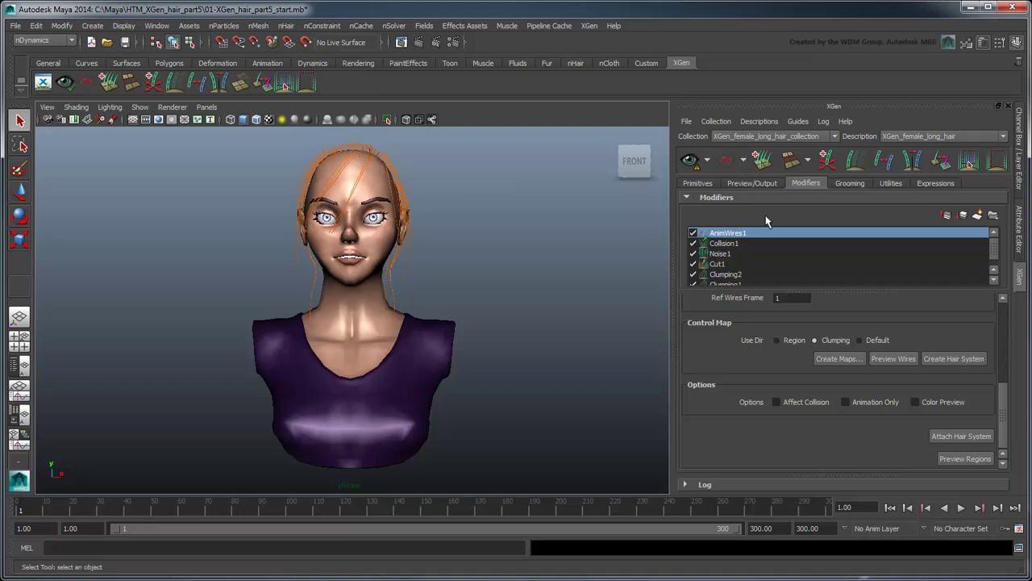
{"action": "left_click", "coordinate": [832, 359]}
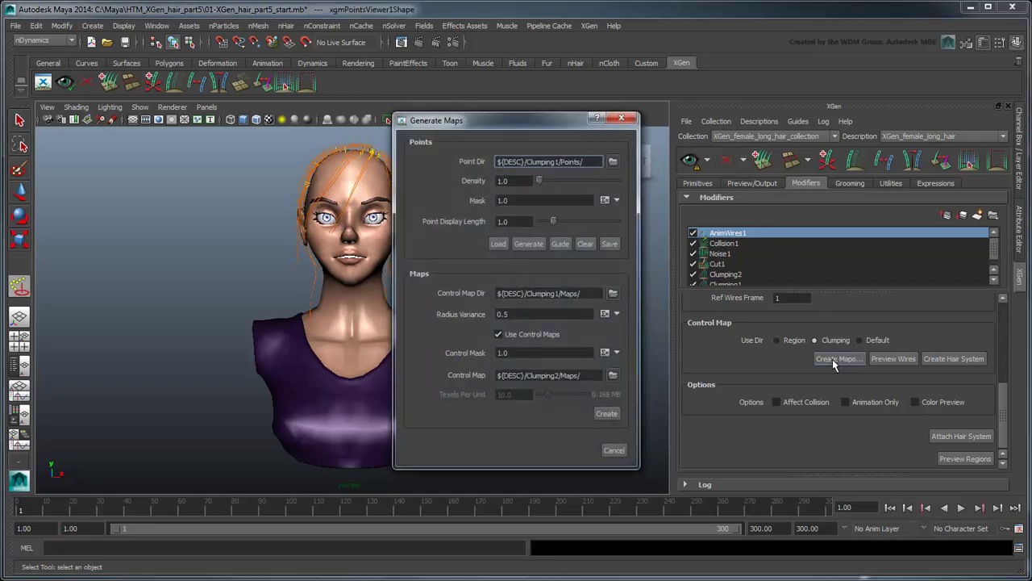
{"action": "left_click_drag", "start_coordinate": [502, 121], "coordinate": [116, 127]}
{"action": "left_click_drag", "start_coordinate": [411, 228], "coordinate": [462, 281], "text": "alt"}
{"action": "right_click_drag", "start_coordinate": [462, 281], "coordinate": [498, 304], "text": "alt"}
{"action": "middle_click_drag", "start_coordinate": [498, 304], "coordinate": [585, 363], "text": "alt"}
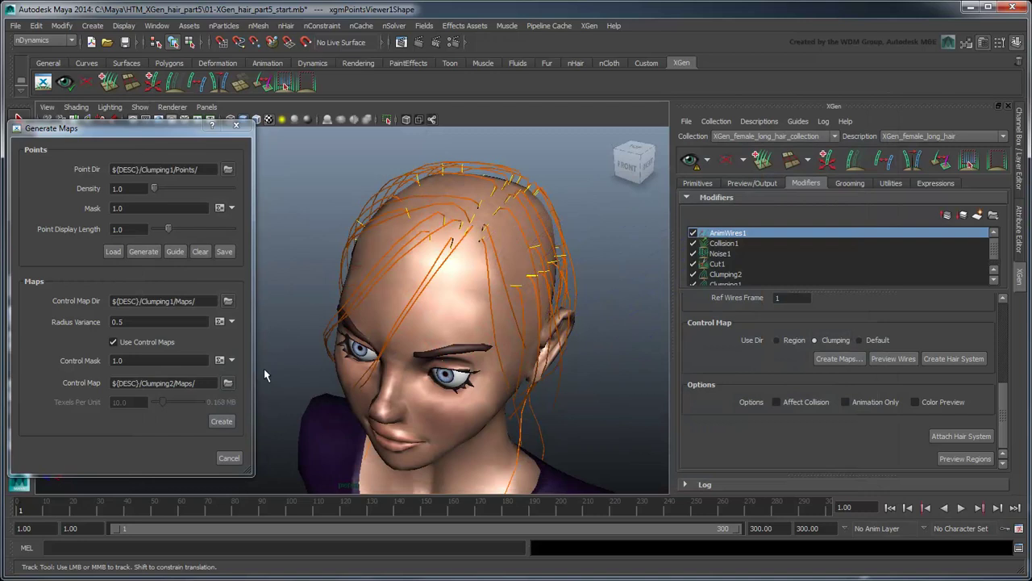
Change the Control Map path from Clumping2 to ${DESC}/Clumping1/Maps/
{"action": "left_click", "coordinate": [176, 383]}
{"action": "key", "text": "BackSpace"}
{"action": "type", "text": "1"}
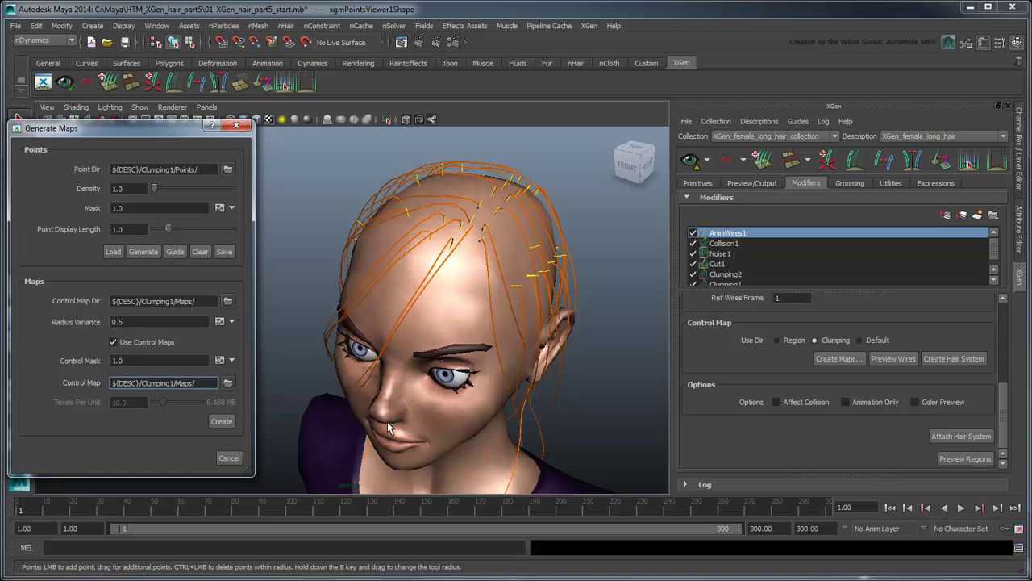
Regenerate the hair preview as solid red clumps with Color Preview turned off
{"action": "left_click", "coordinate": [736, 276]}
{"action": "left_click_drag", "start_coordinate": [1002, 333], "coordinate": [1001, 408]}
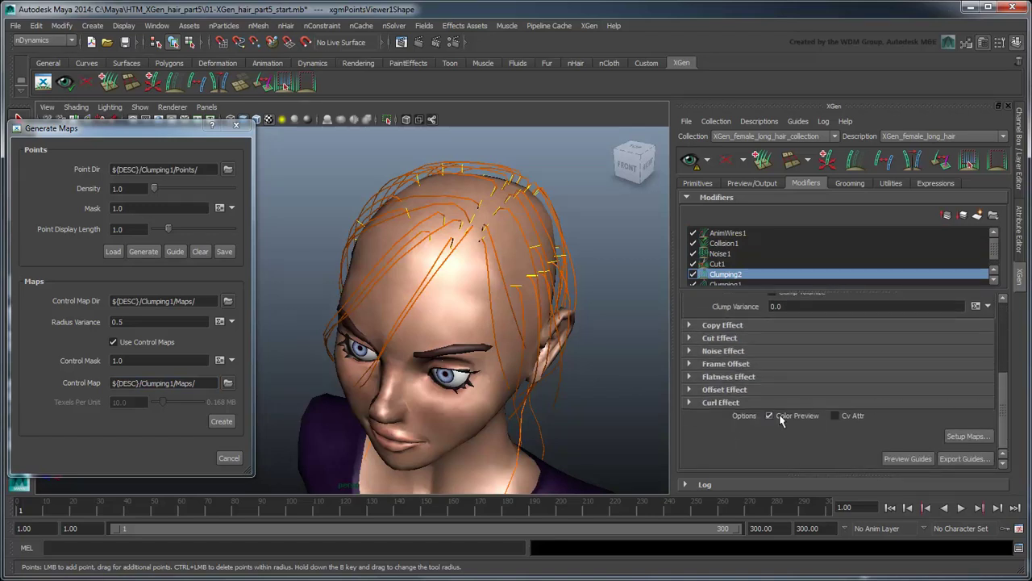
{"action": "left_click", "coordinate": [690, 159]}
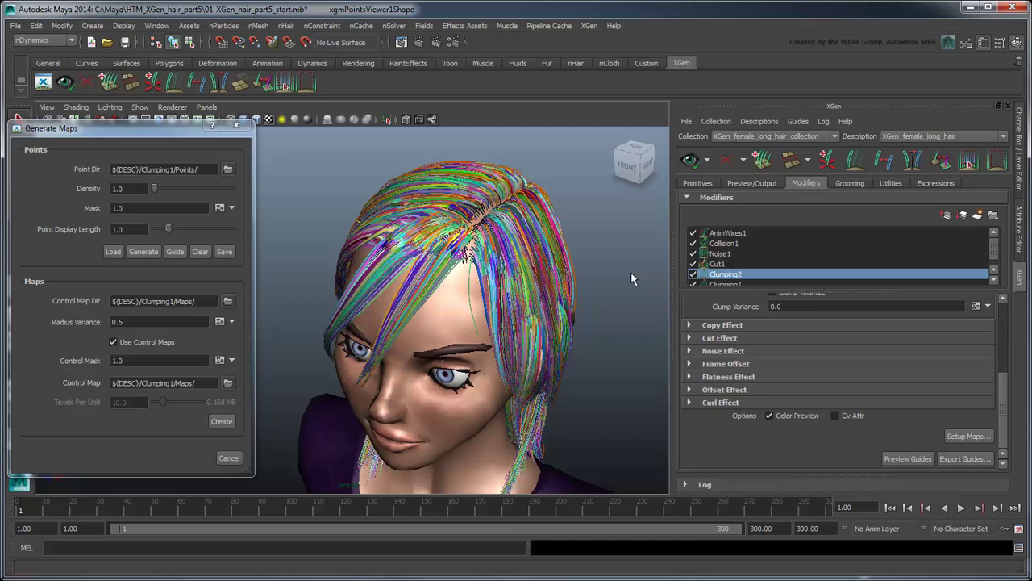
{"action": "scroll", "coordinate": [993, 267], "scroll_direction": "down", "scroll_amount": 1}
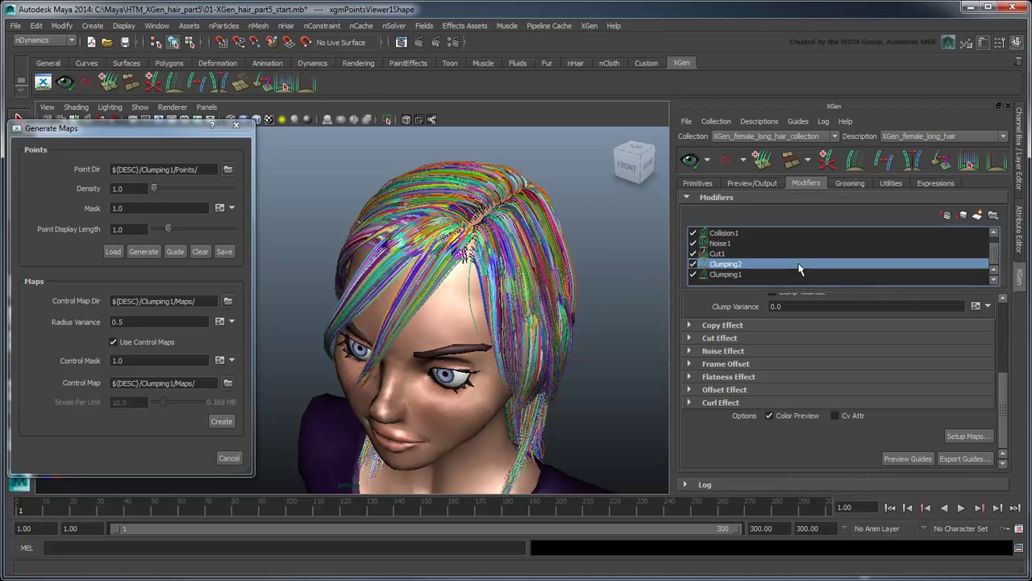
{"action": "left_click", "coordinate": [736, 274]}
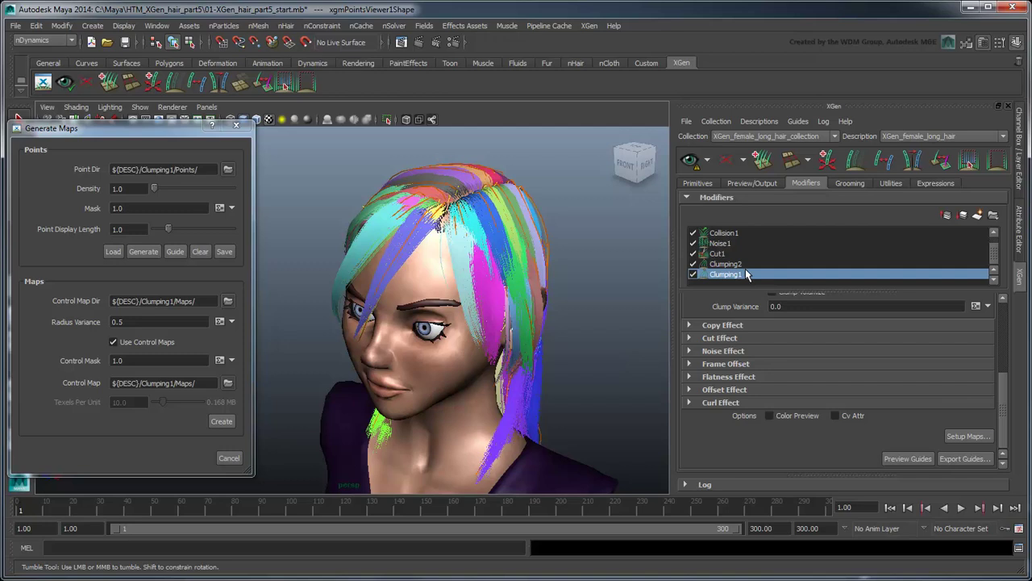
{"action": "left_click", "coordinate": [735, 264]}
{"action": "left_click", "coordinate": [690, 159]}
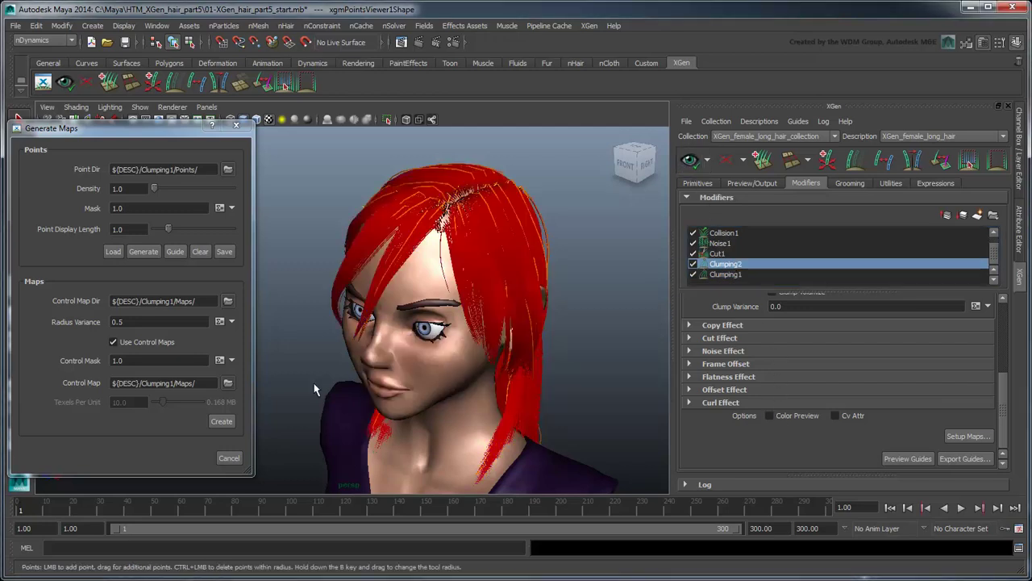
Close the Generate Maps window and orbit to face the head front-on
{"action": "left_click", "coordinate": [223, 422]}
{"action": "left_click", "coordinate": [231, 422]}
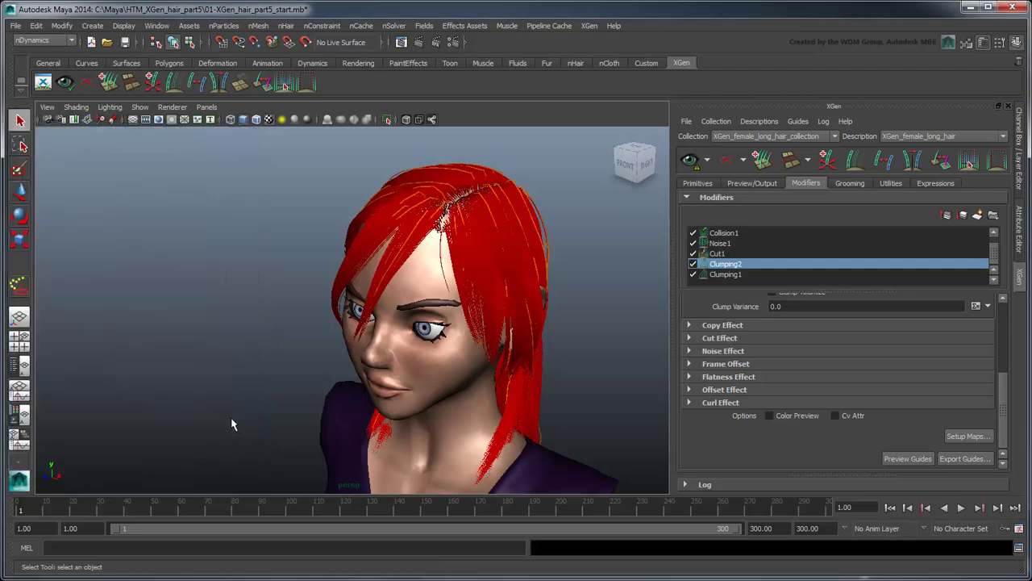
{"action": "left_click_drag", "start_coordinate": [230, 422], "coordinate": [498, 352], "text": "alt"}
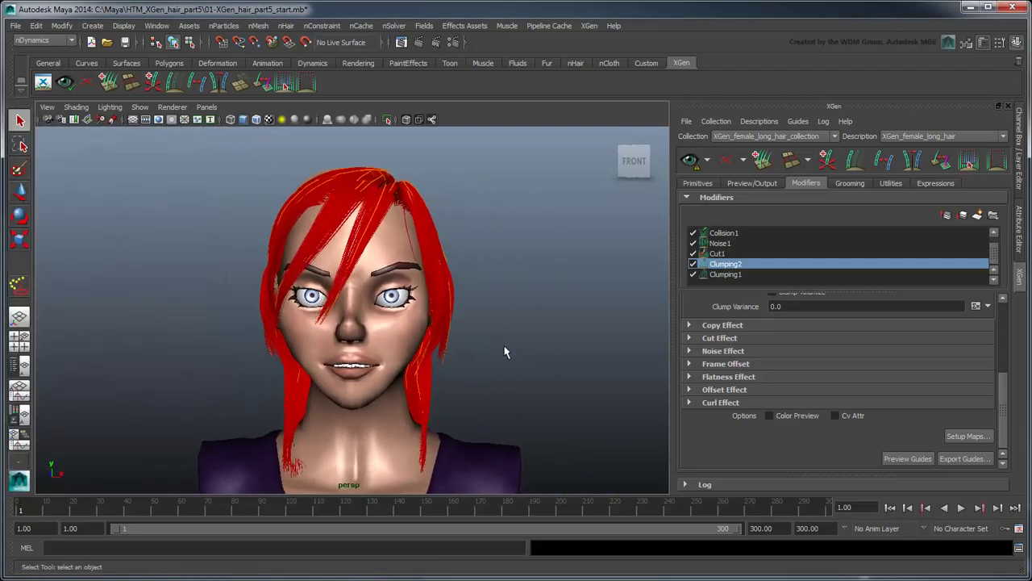
Select AnimWires1, turn on Preview Wires, and zoom in on the orange wires at the crown
{"action": "left_click", "coordinate": [755, 230]}
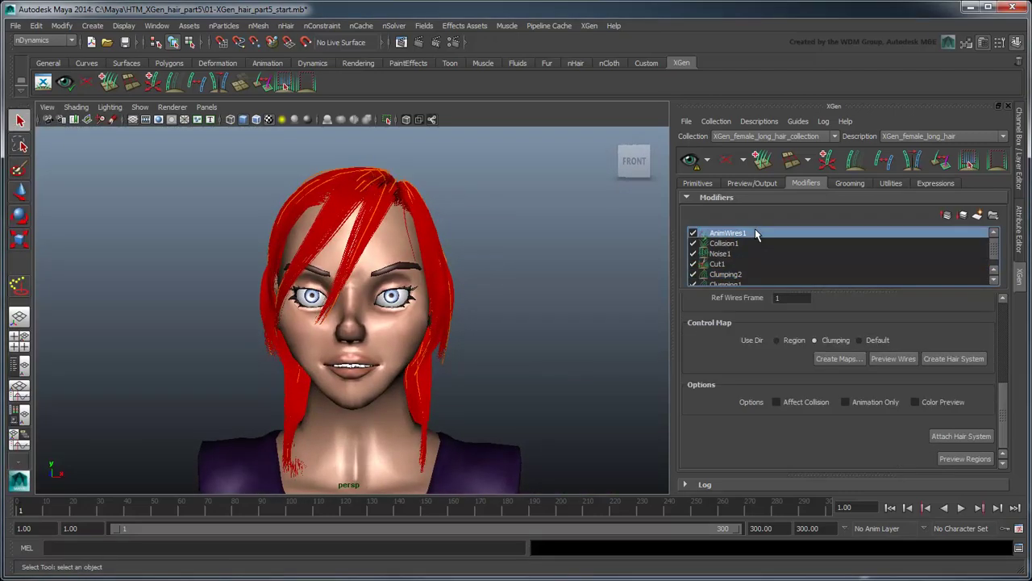
{"action": "left_click", "coordinate": [893, 359]}
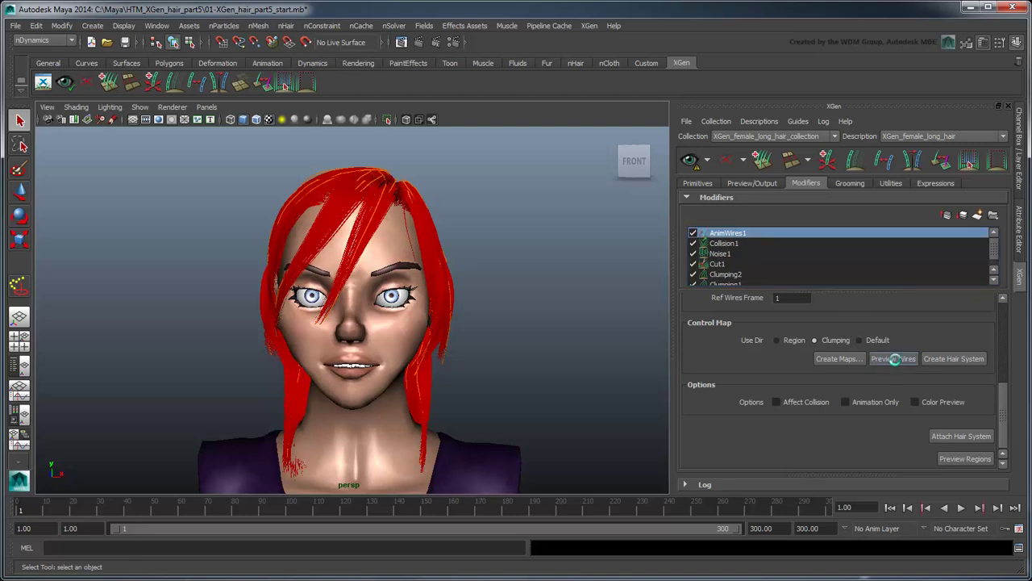
{"action": "right_click_drag", "start_coordinate": [421, 310], "coordinate": [525, 281], "text": "alt"}
{"action": "left_click_drag", "start_coordinate": [525, 281], "coordinate": [488, 322], "text": "alt"}
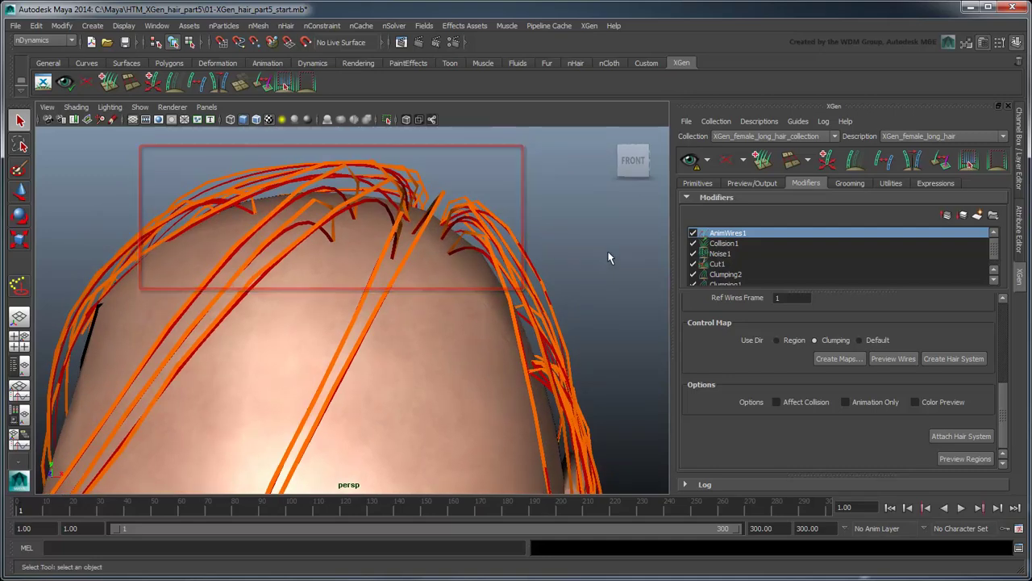
{"action": "right_click_drag", "start_coordinate": [609, 258], "coordinate": [562, 272], "text": "alt"}
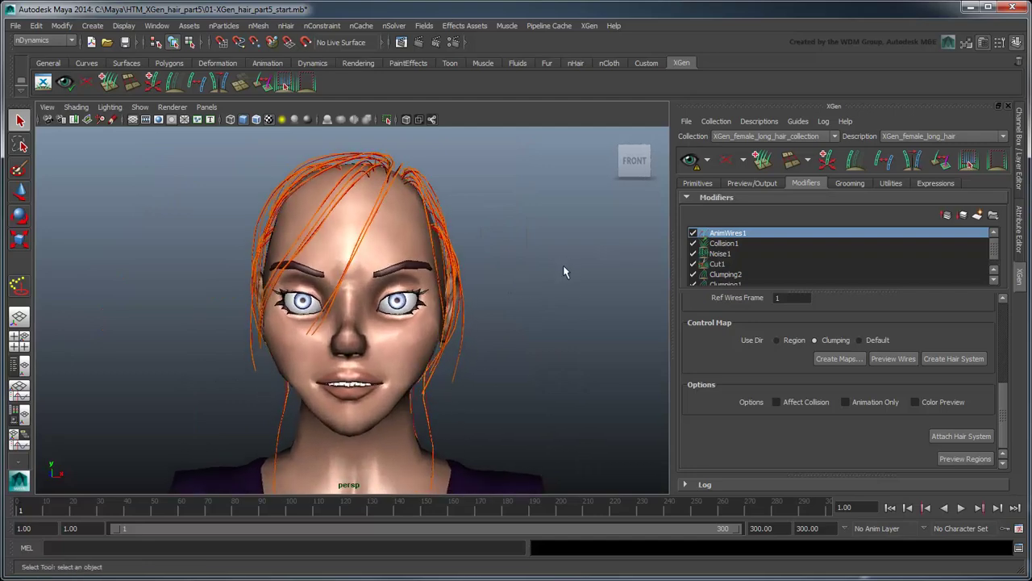
Make the wire curves dynamic and expand hairSystem1OutputCurves in the Outliner
{"action": "left_click", "coordinate": [946, 359]}
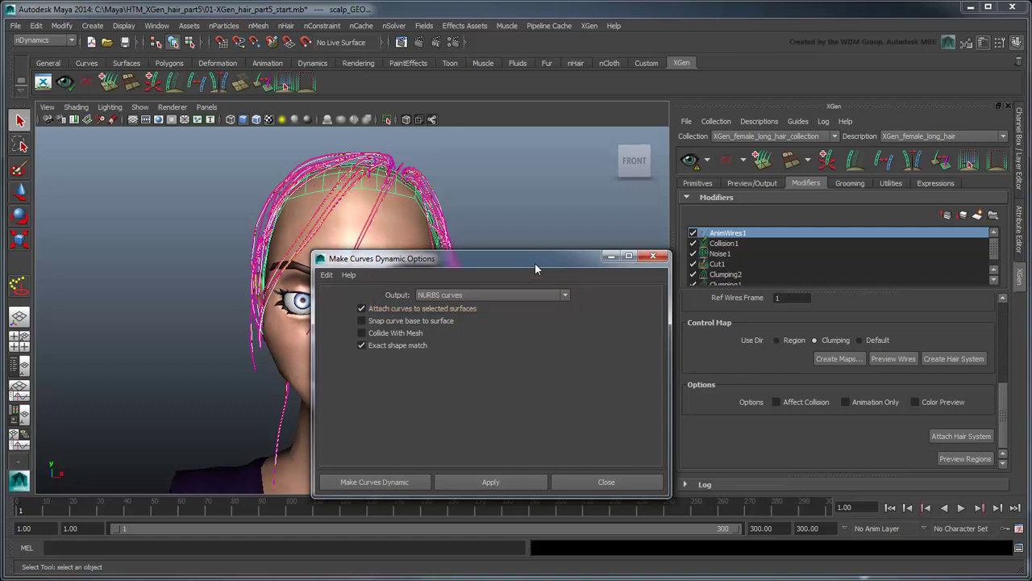
{"action": "left_click", "coordinate": [409, 481]}
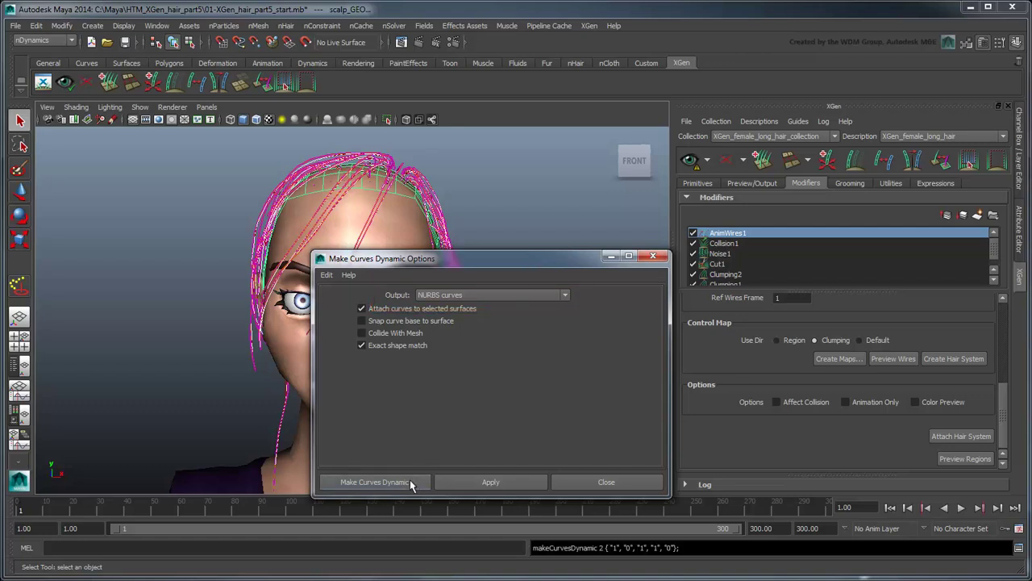
{"action": "left_click", "coordinate": [29, 369]}
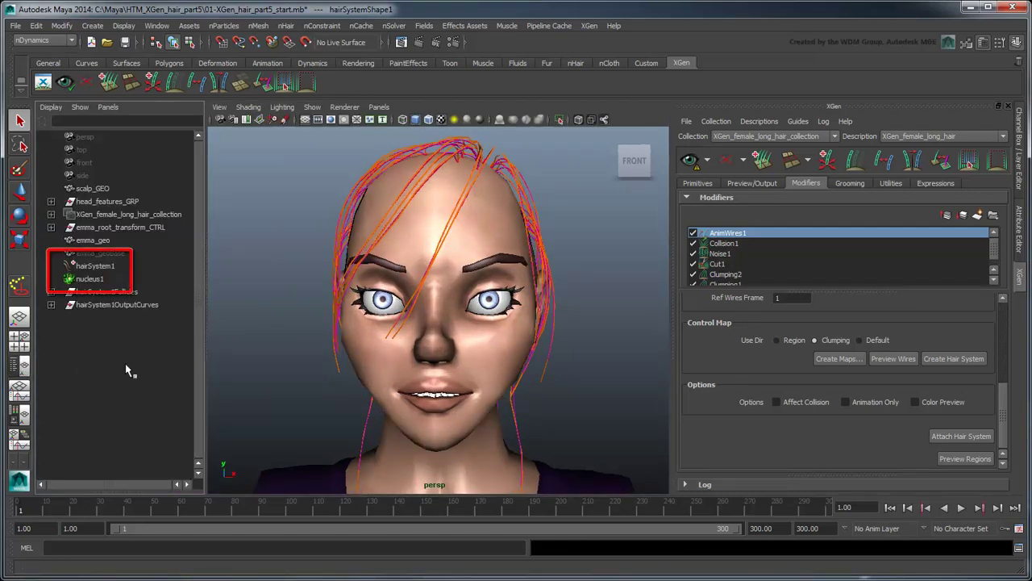
{"action": "left_click", "coordinate": [51, 304]}
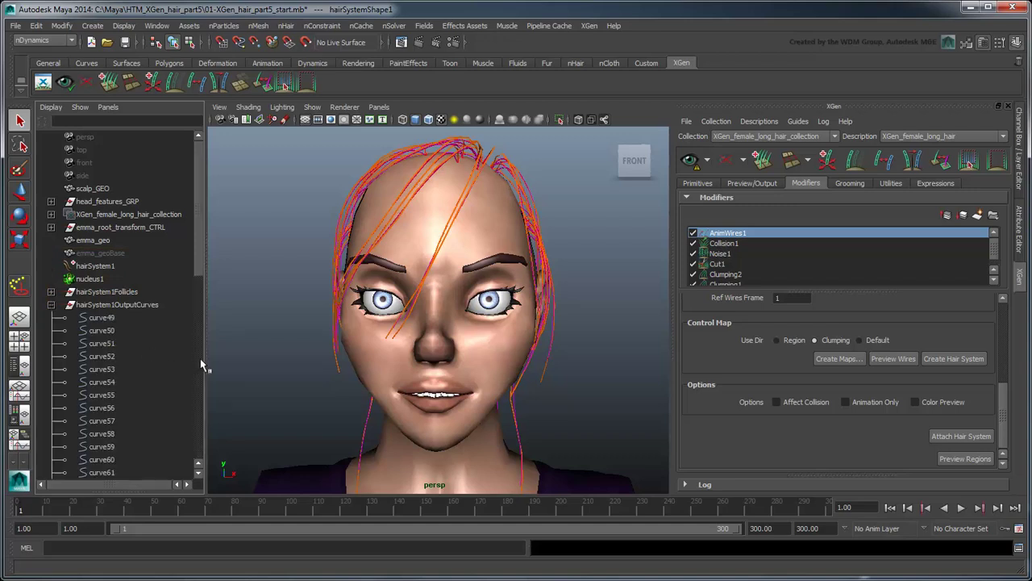
{"action": "scroll", "coordinate": [196, 272], "scroll_direction": "down", "scroll_amount": 10}
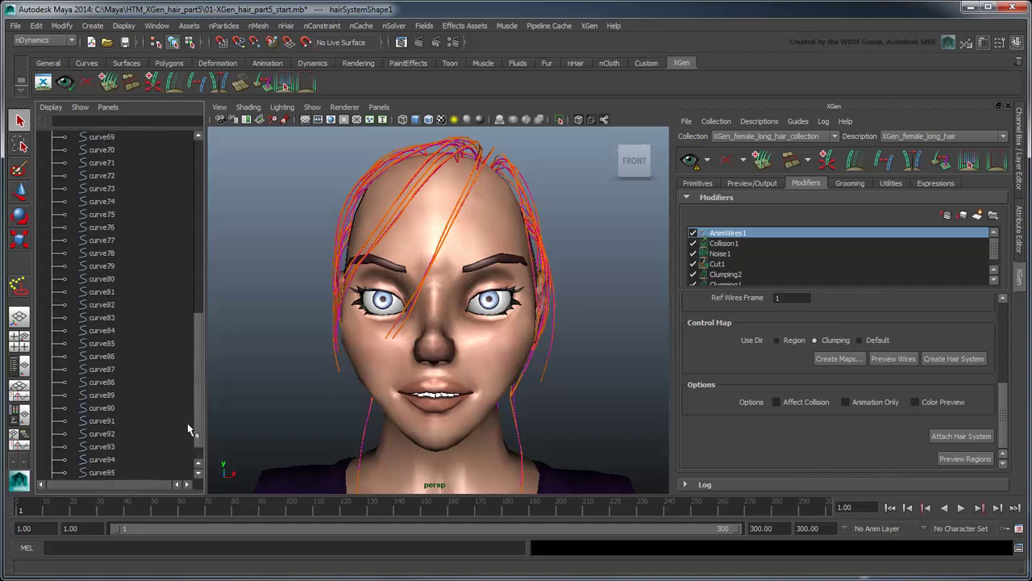
{"action": "scroll", "coordinate": [187, 428], "scroll_direction": "down", "scroll_amount": 1}
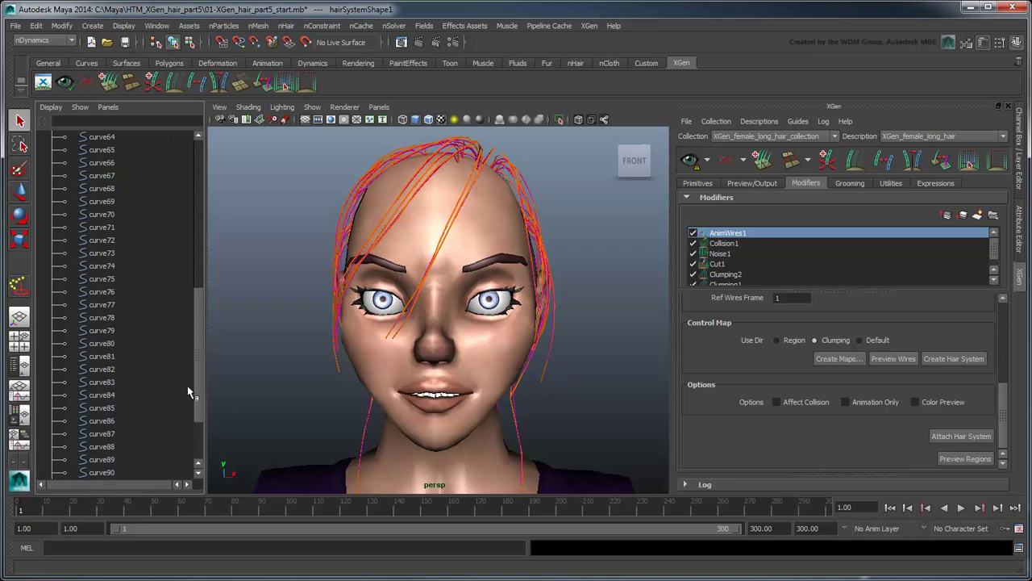
{"action": "left_click_drag", "start_coordinate": [199, 323], "coordinate": [213, 219]}
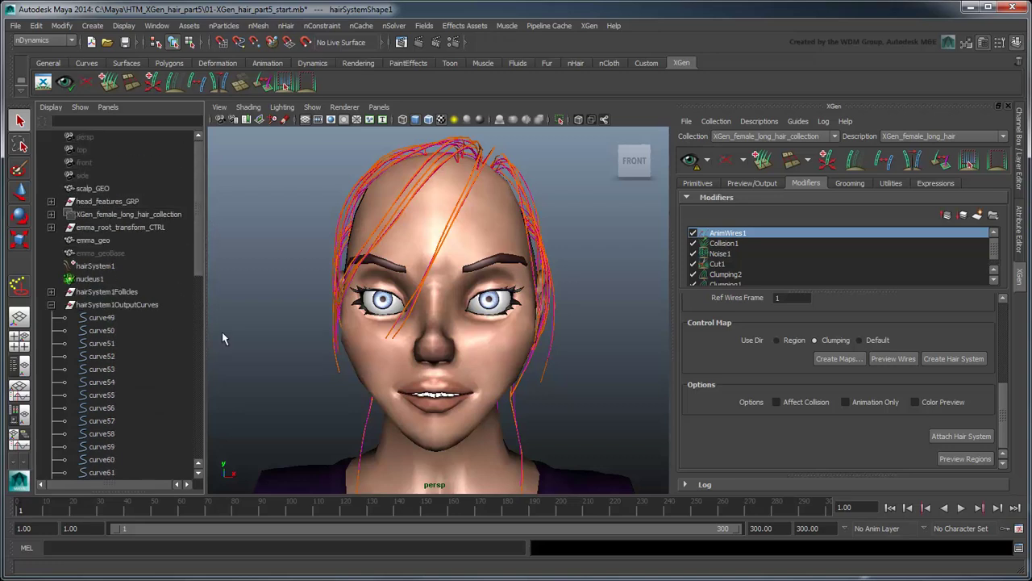
Set nucleus1 Space Scale to 0.01, Substeps to 8, and raise Max Collision Iterations
{"action": "left_click", "coordinate": [101, 279]}
{"action": "left_click", "coordinate": [1019, 224]}
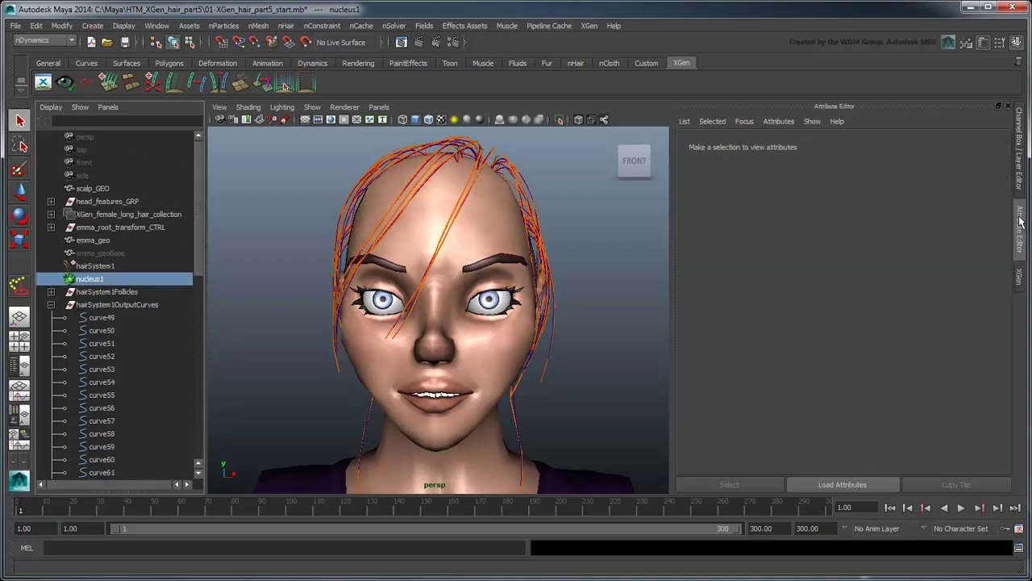
{"action": "left_click_drag", "start_coordinate": [1001, 226], "coordinate": [1001, 348]}
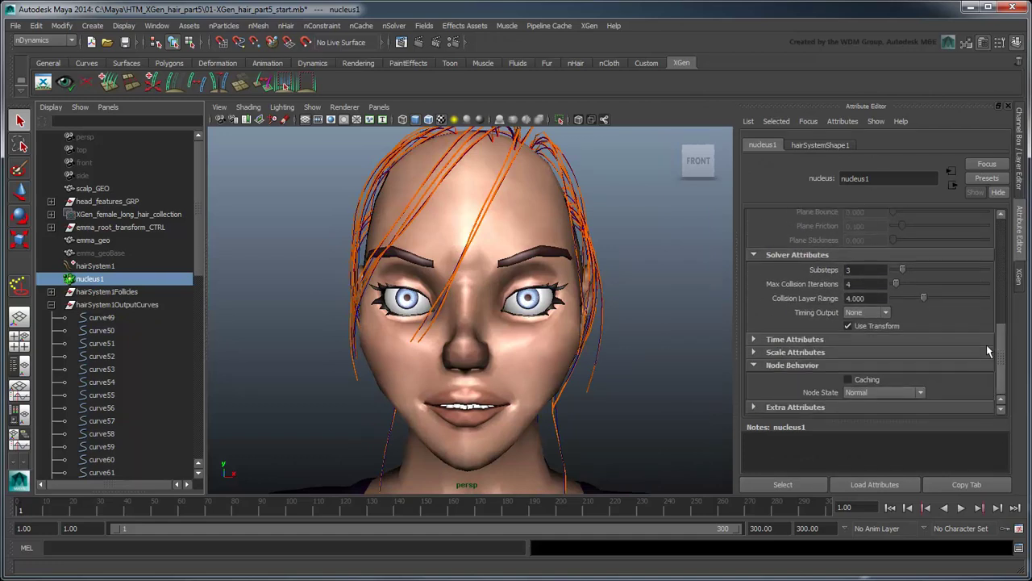
{"action": "left_click", "coordinate": [817, 352]}
{"action": "left_click", "coordinate": [847, 381]}
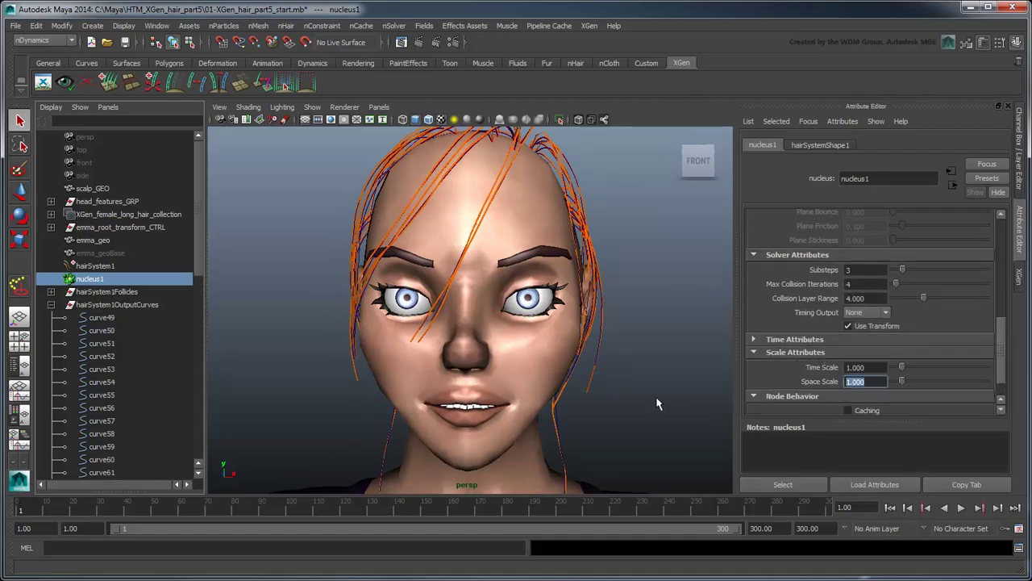
{"action": "type", "text": "0.01"}
{"action": "key", "text": "Return"}
{"action": "left_click", "coordinate": [858, 271]}
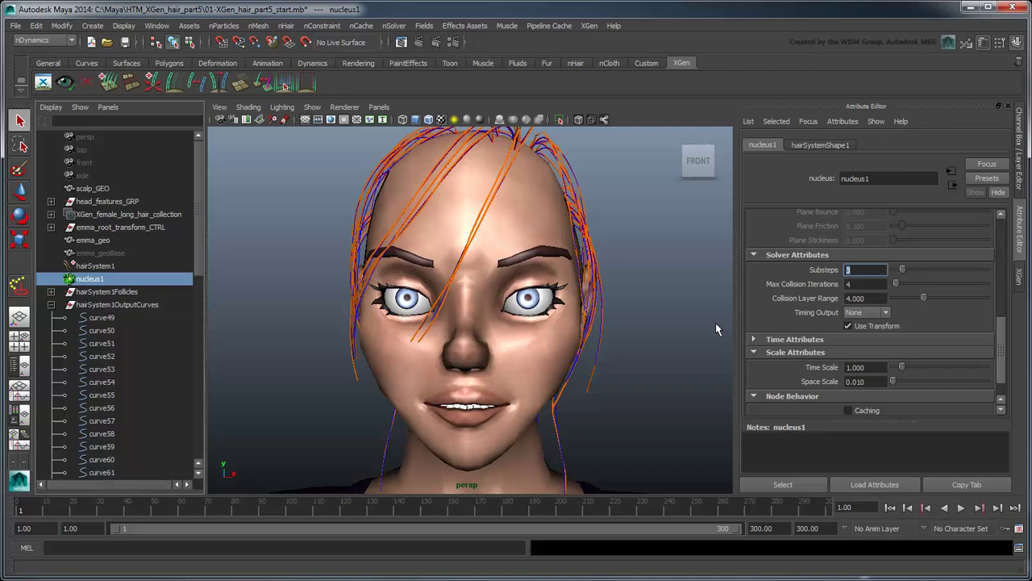
{"action": "type", "text": "8"}
{"action": "left_click", "coordinate": [849, 284]}
{"action": "type", "text": "8"}
{"action": "type", "text": "10"}
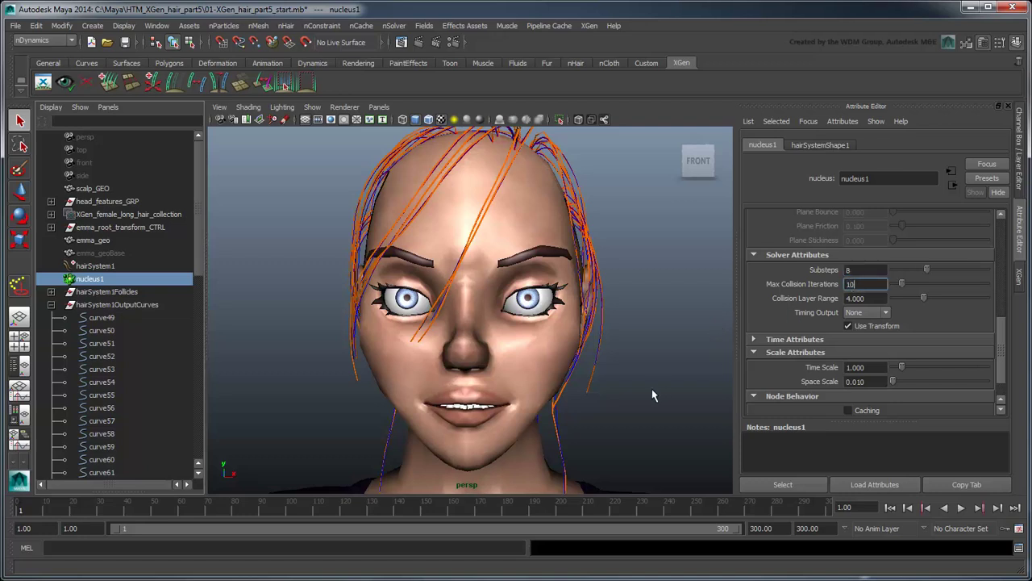
Give hairSystemShape1 Stretch and Compression Resistance 100 and Mass 0.05
{"action": "left_click", "coordinate": [106, 263]}
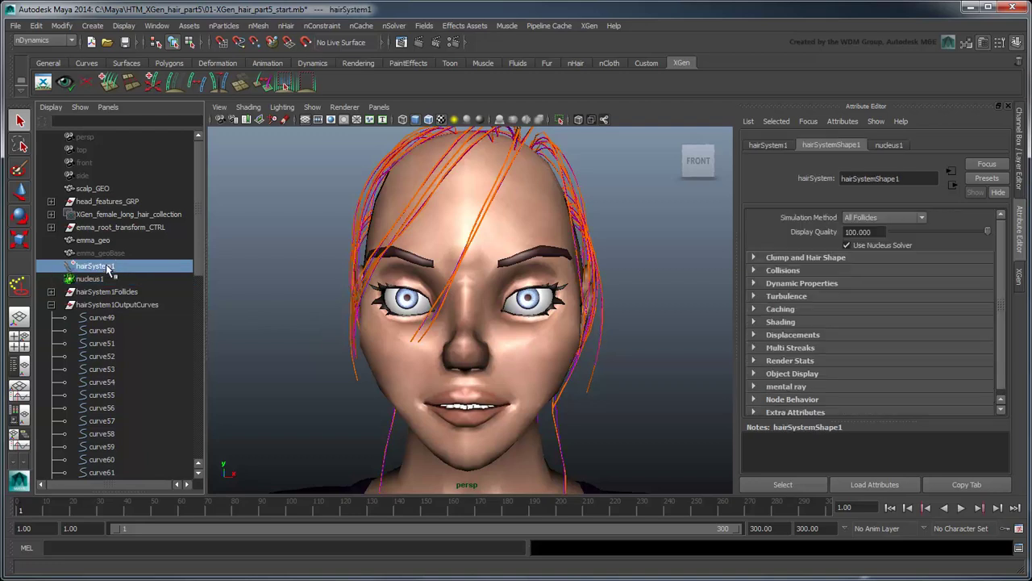
{"action": "left_click", "coordinate": [816, 283]}
{"action": "double_click", "coordinate": [868, 329]}
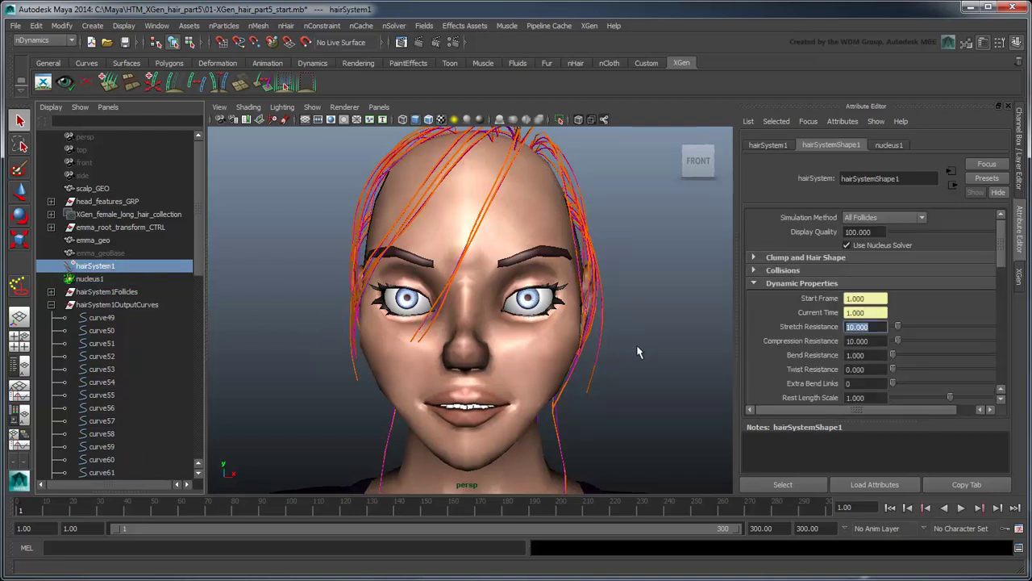
{"action": "type", "text": "100"}
{"action": "key", "text": "Tab"}
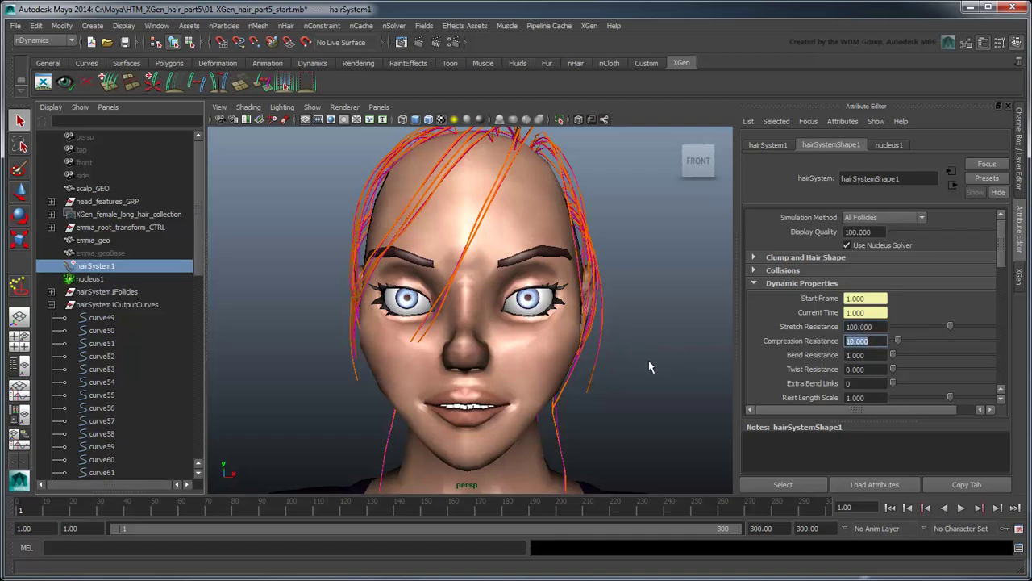
{"action": "type", "text": "100"}
{"action": "scroll", "coordinate": [981, 267], "scroll_direction": "down", "scroll_amount": 10}
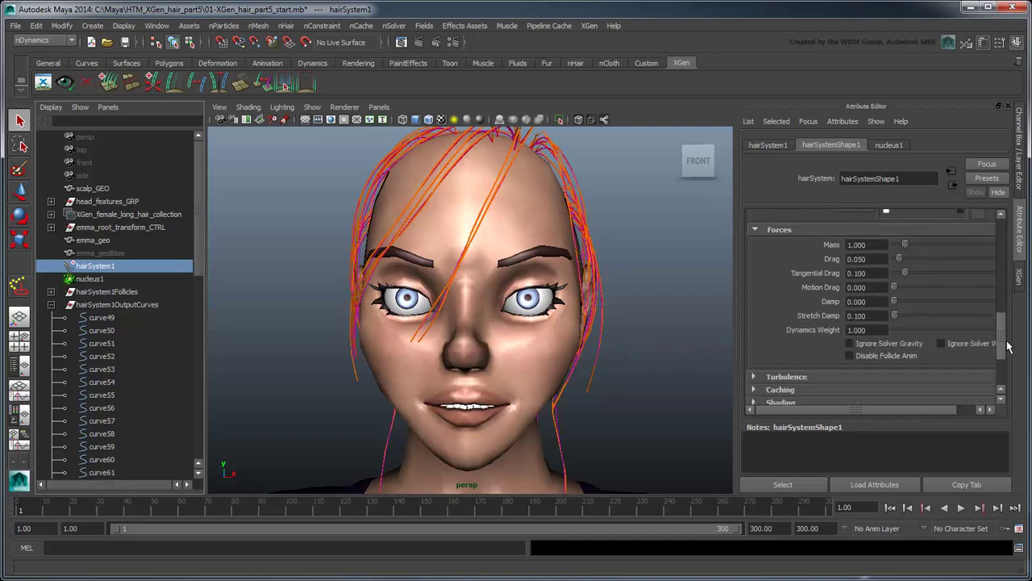
{"action": "double_click", "coordinate": [879, 245]}
{"action": "type", "text": "0.05"}
{"action": "key", "text": "Return"}
Make the emma_geo head mesh an nMesh passive collider
{"action": "left_click", "coordinate": [526, 232]}
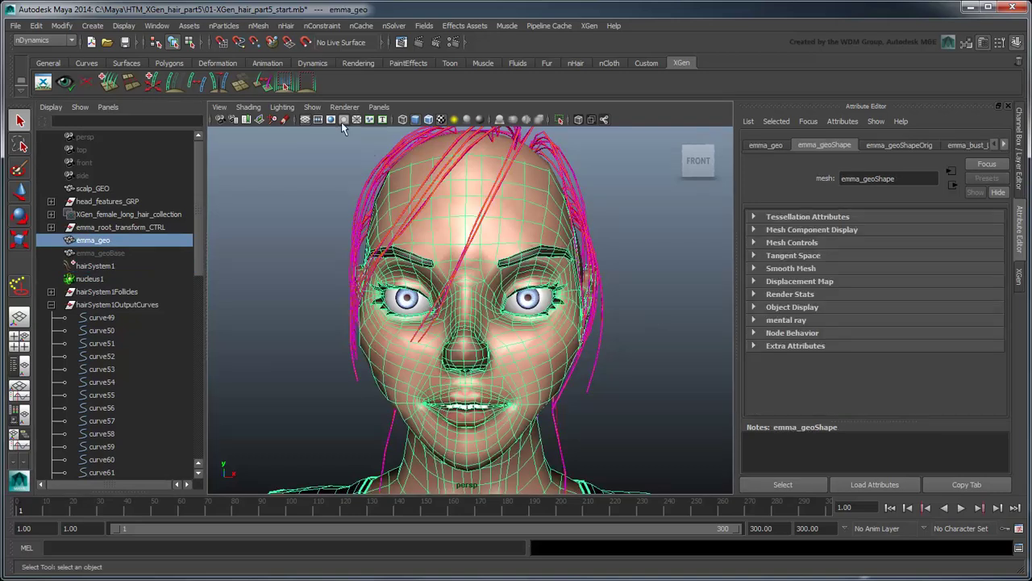
{"action": "left_click", "coordinate": [258, 25]}
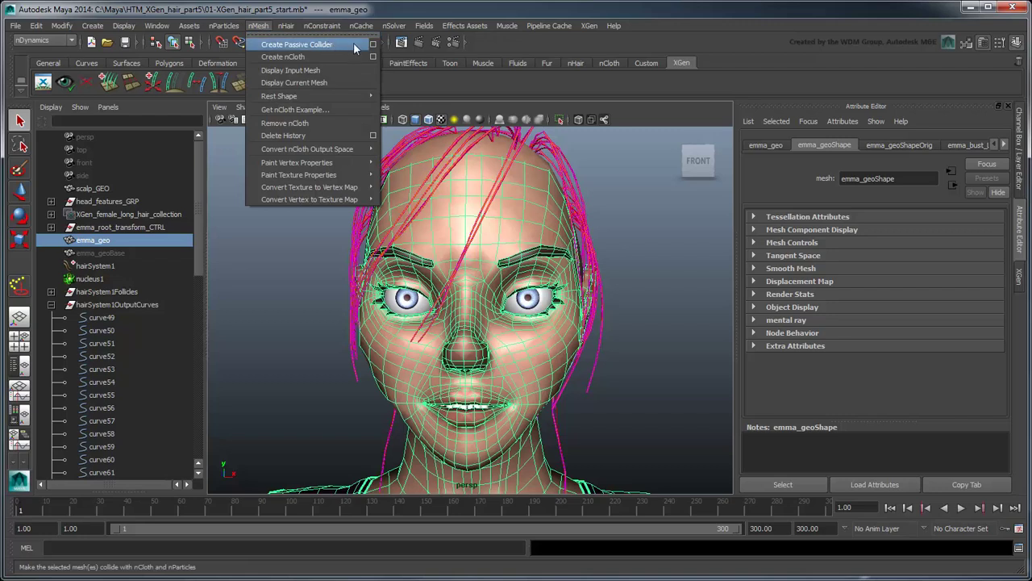
{"action": "left_click", "coordinate": [297, 45]}
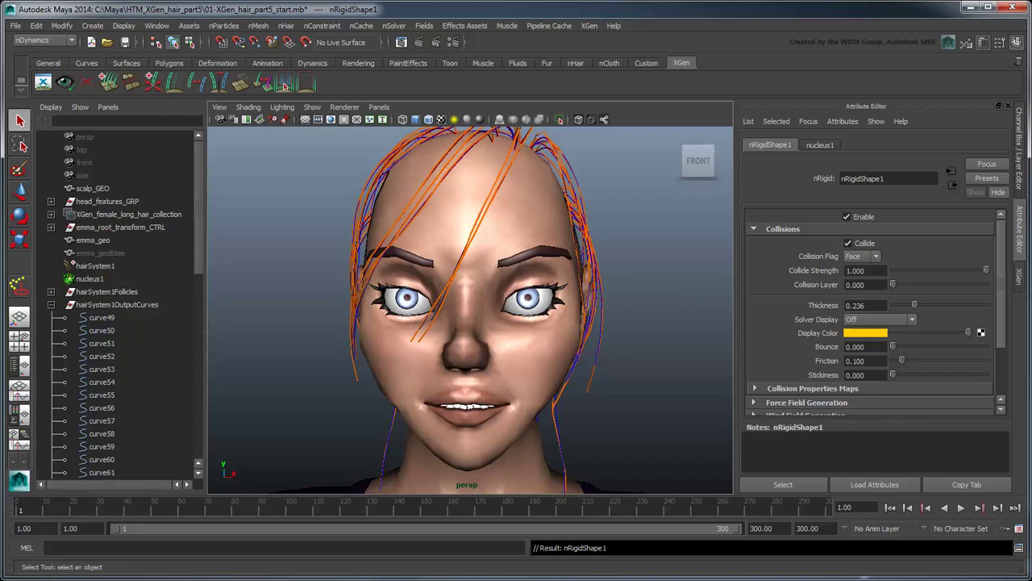
Move the Collision1 modifier above AnimWires1 to the top of the XGen stack
{"action": "left_click", "coordinate": [1020, 275]}
{"action": "left_click", "coordinate": [731, 245]}
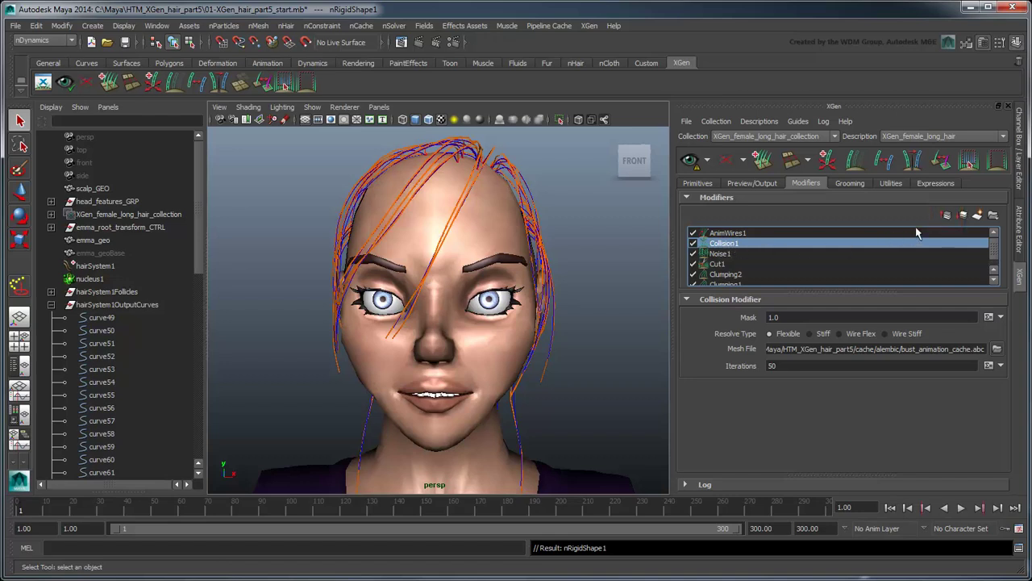
{"action": "left_click", "coordinate": [947, 216]}
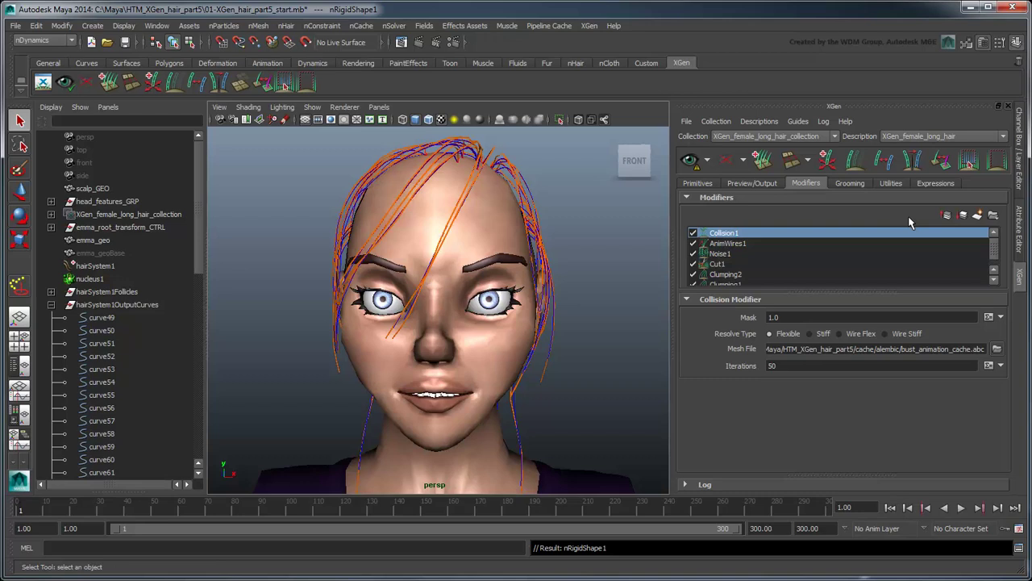
Attach the output curves curve49–curve96 to AnimWires1 as its hair system
{"action": "left_click", "coordinate": [101, 319]}
{"action": "left_click_drag", "start_coordinate": [197, 247], "coordinate": [197, 468]}
{"action": "left_click", "coordinate": [111, 447], "text": "shift"}
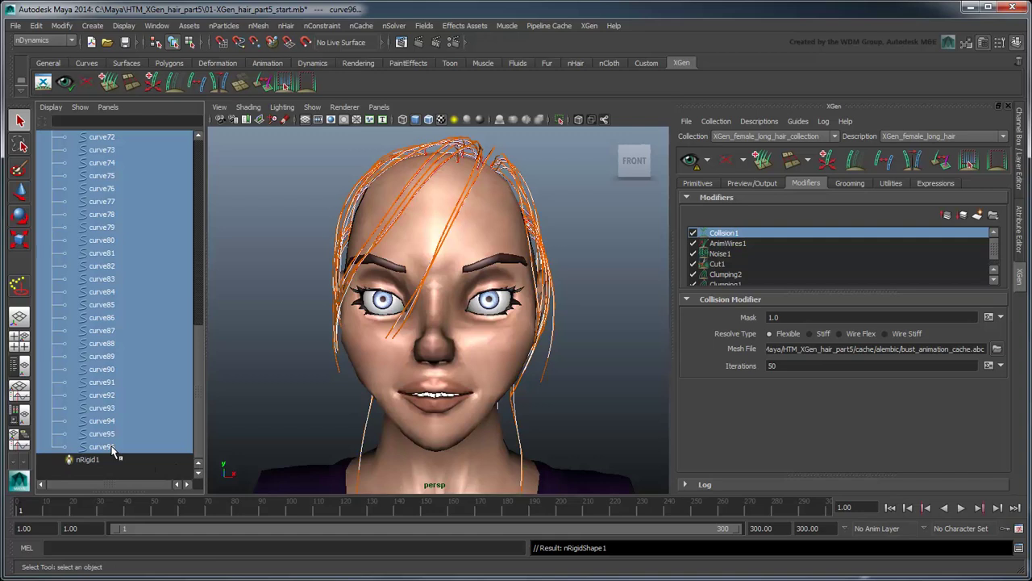
{"action": "left_click", "coordinate": [728, 244]}
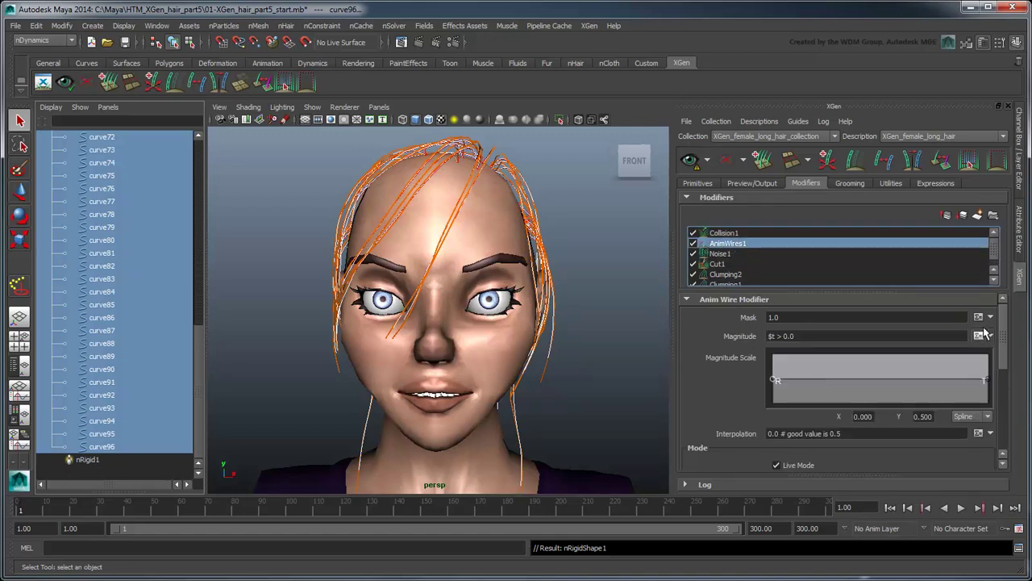
{"action": "left_click_drag", "start_coordinate": [1004, 336], "coordinate": [1027, 413]}
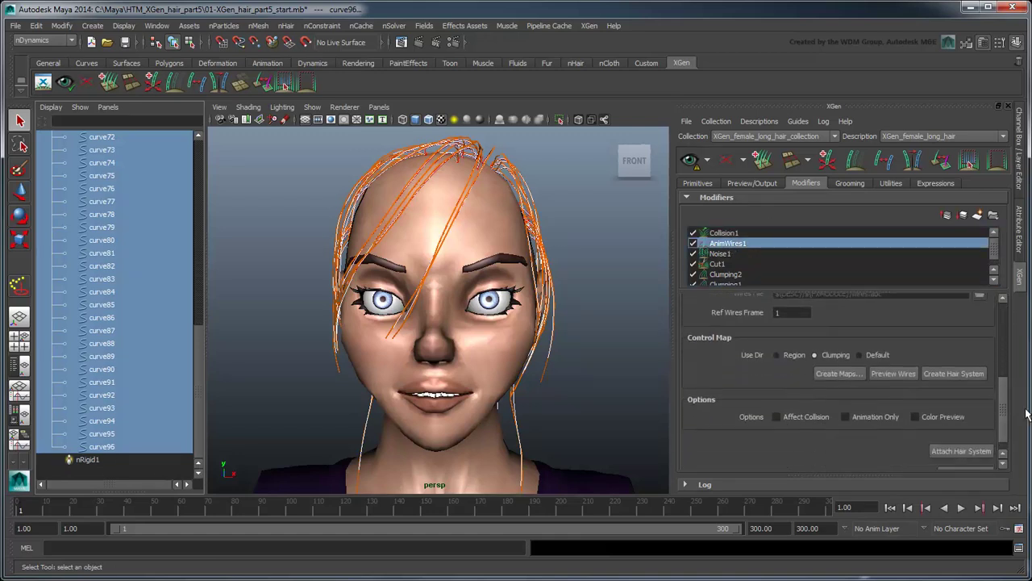
{"action": "left_click", "coordinate": [961, 451]}
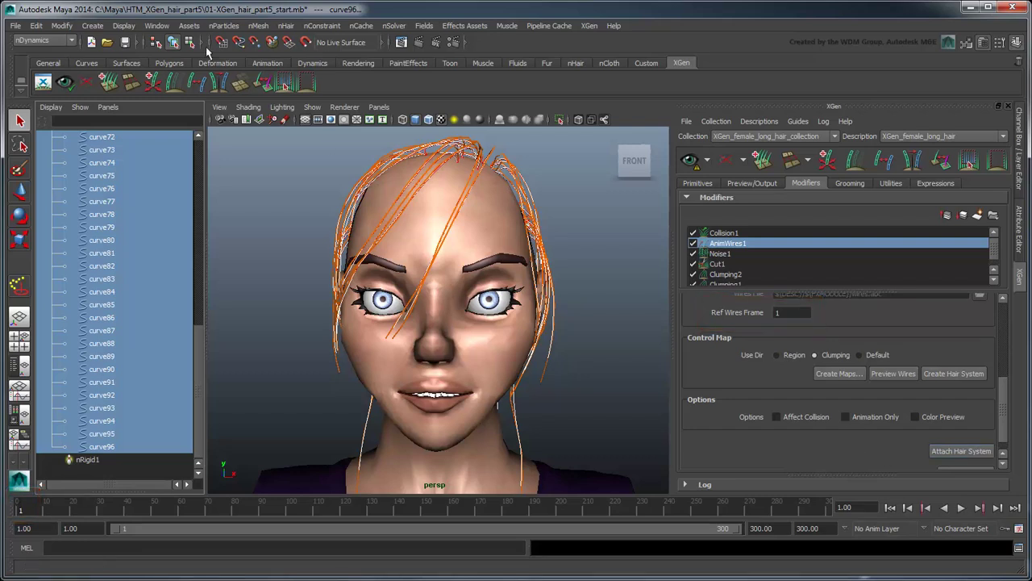
Save Time Slider playback as every frame and enable Update Preview Automatically
{"action": "left_click", "coordinate": [157, 25]}
{"action": "mouse_move", "coordinate": [190, 93]}
{"action": "left_click", "coordinate": [318, 102]}
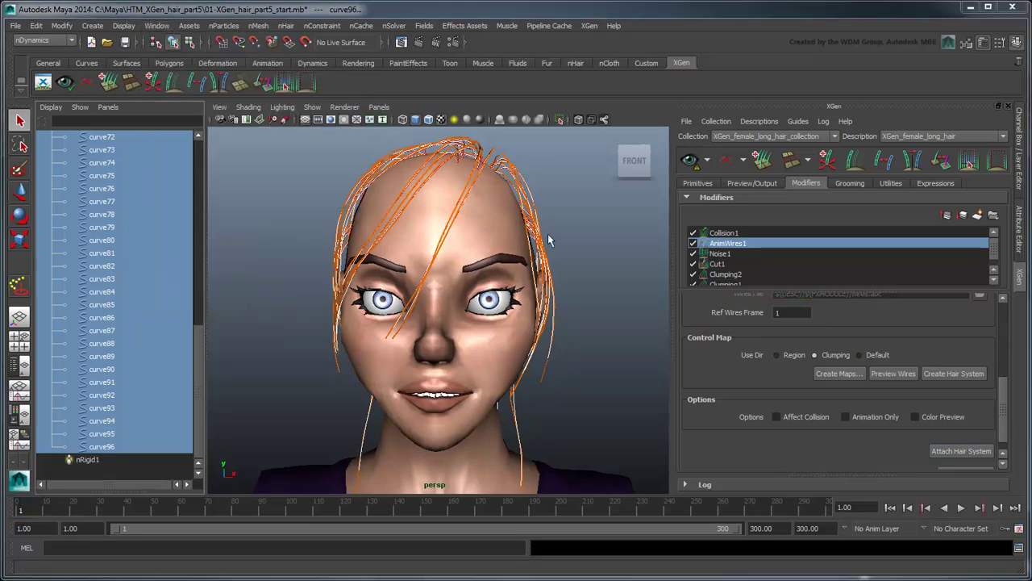
{"action": "left_click", "coordinate": [182, 416]}
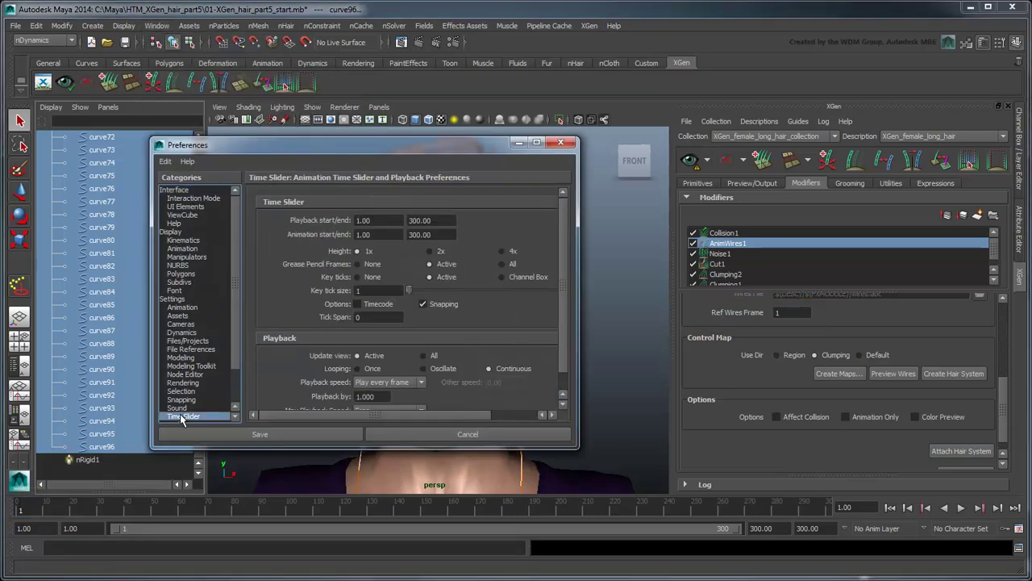
{"action": "scroll", "coordinate": [565, 365], "scroll_direction": "down", "scroll_amount": 2}
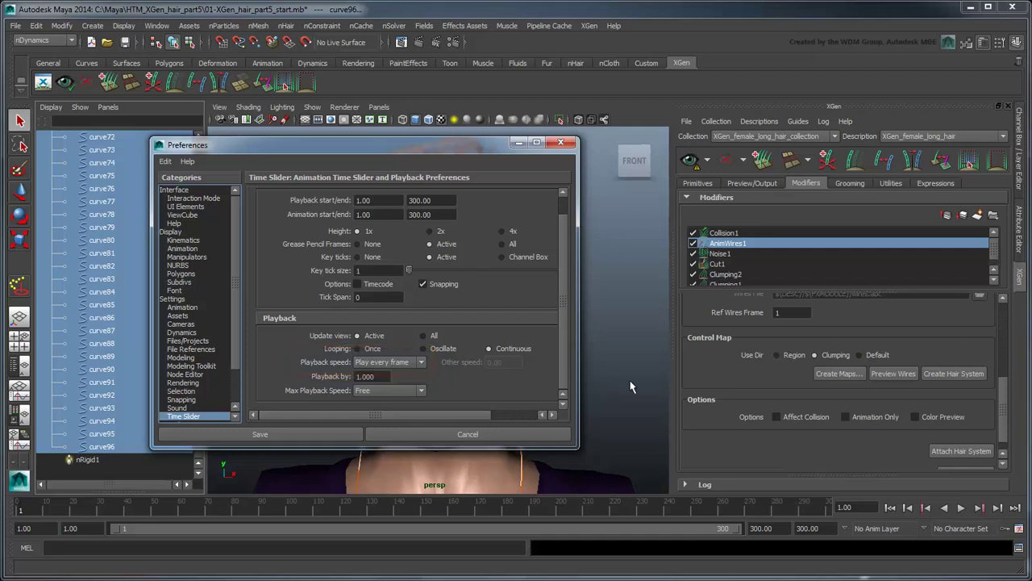
{"action": "left_click", "coordinate": [562, 144]}
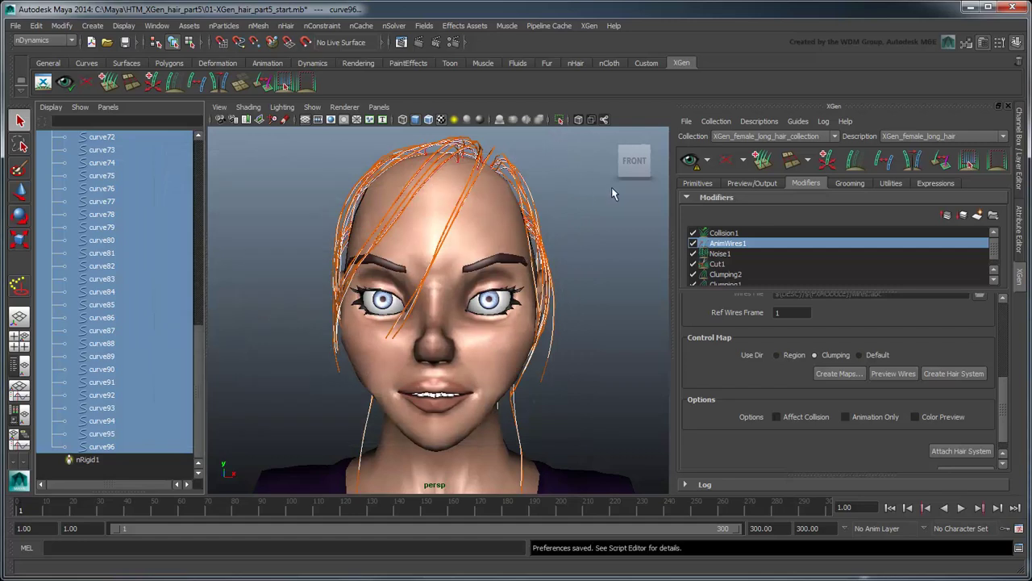
{"action": "left_click", "coordinate": [709, 161]}
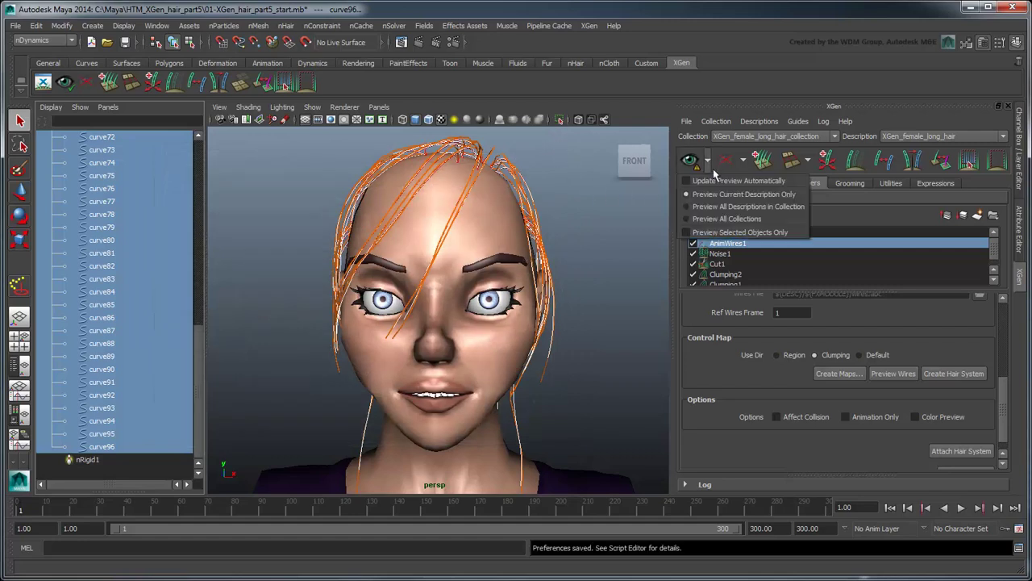
{"action": "left_click", "coordinate": [737, 184]}
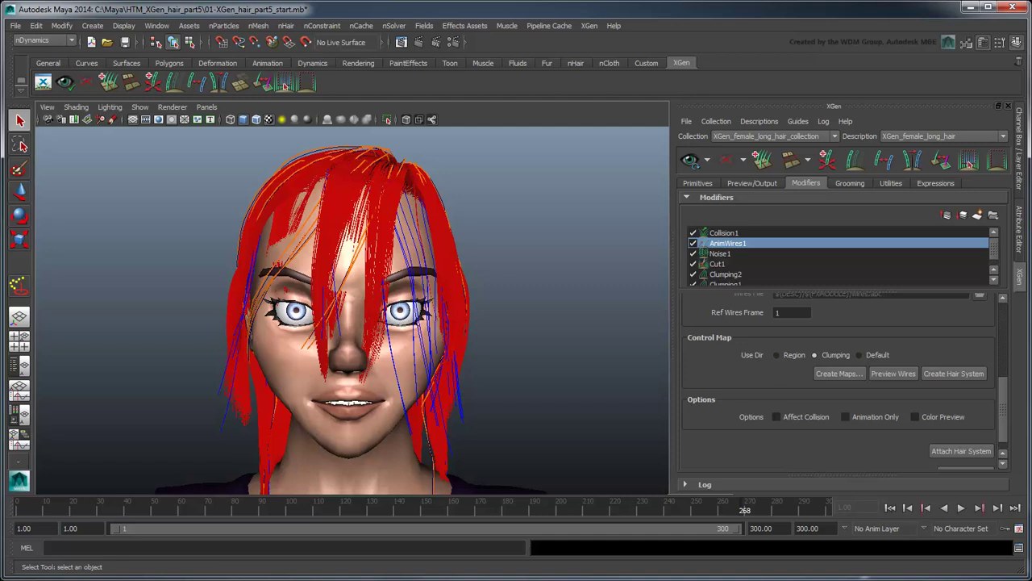
At frame 1, drop the AnimWires Magnitude Scale ramp's root point to 0
{"action": "left_click", "coordinate": [890, 508]}
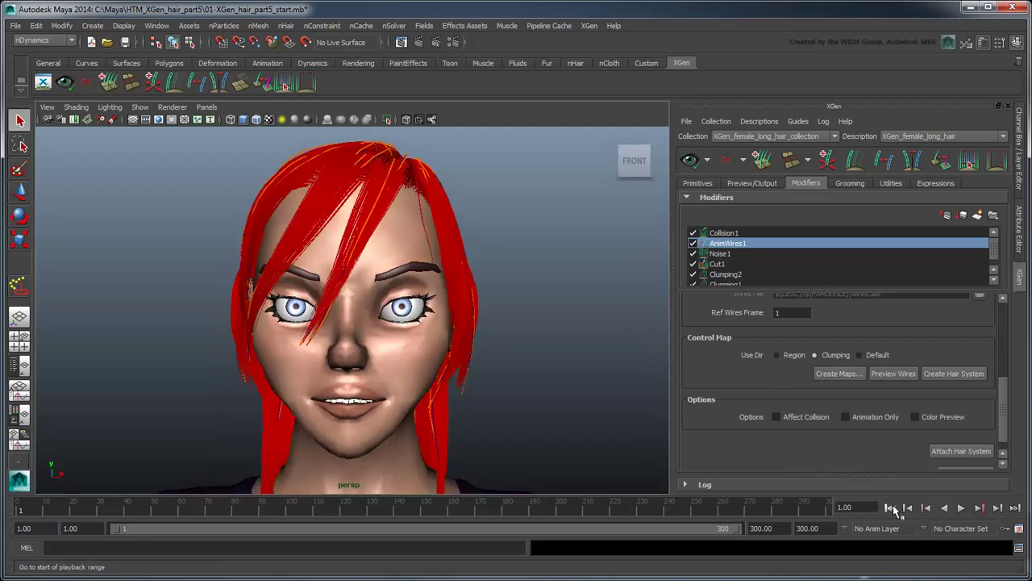
{"action": "left_click", "coordinate": [1003, 335]}
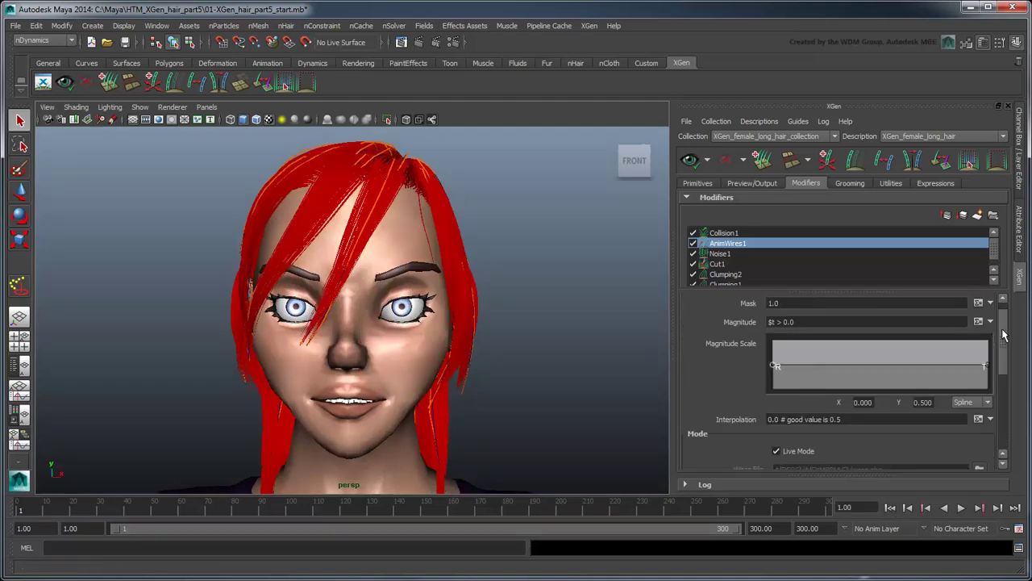
{"action": "left_click_drag", "start_coordinate": [1003, 335], "coordinate": [1005, 327]}
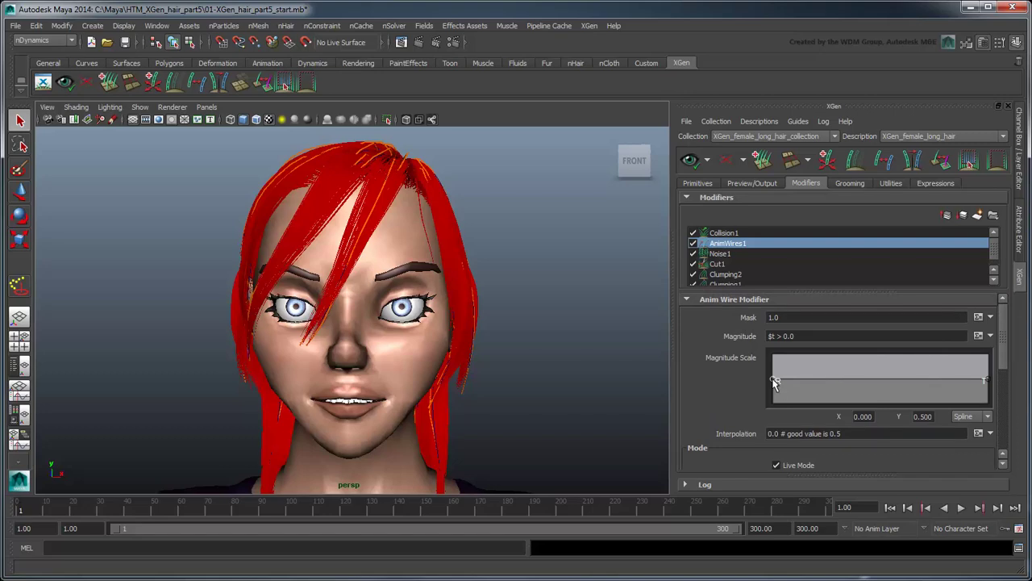
{"action": "left_click_drag", "start_coordinate": [773, 381], "coordinate": [773, 403]}
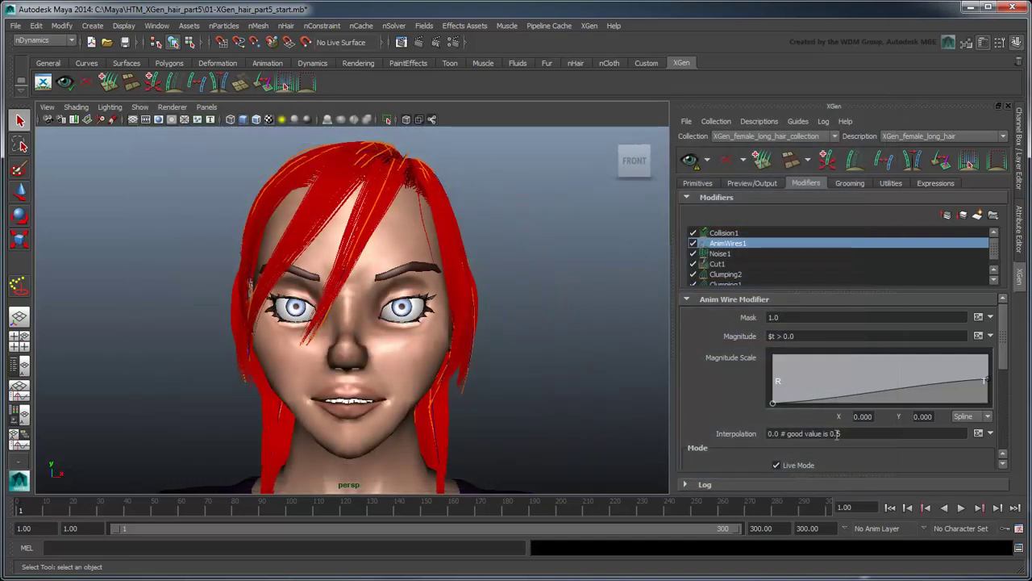
Set the AnimWires Interpolation value to 1
{"action": "left_click_drag", "start_coordinate": [844, 434], "coordinate": [763, 434]}
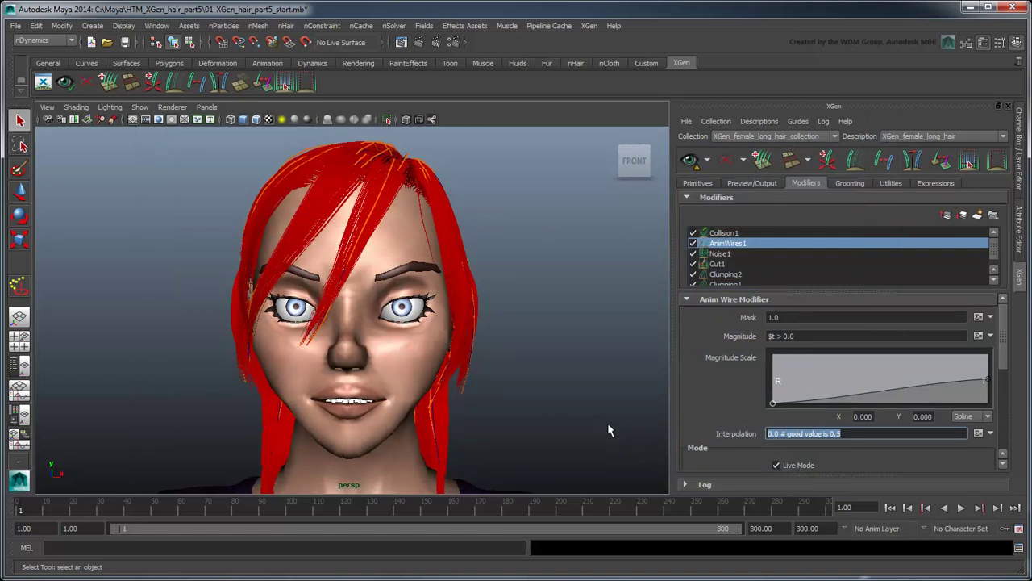
{"action": "key", "text": "BackSpace"}
{"action": "type", "text": "1"}
{"action": "key", "text": "Return"}
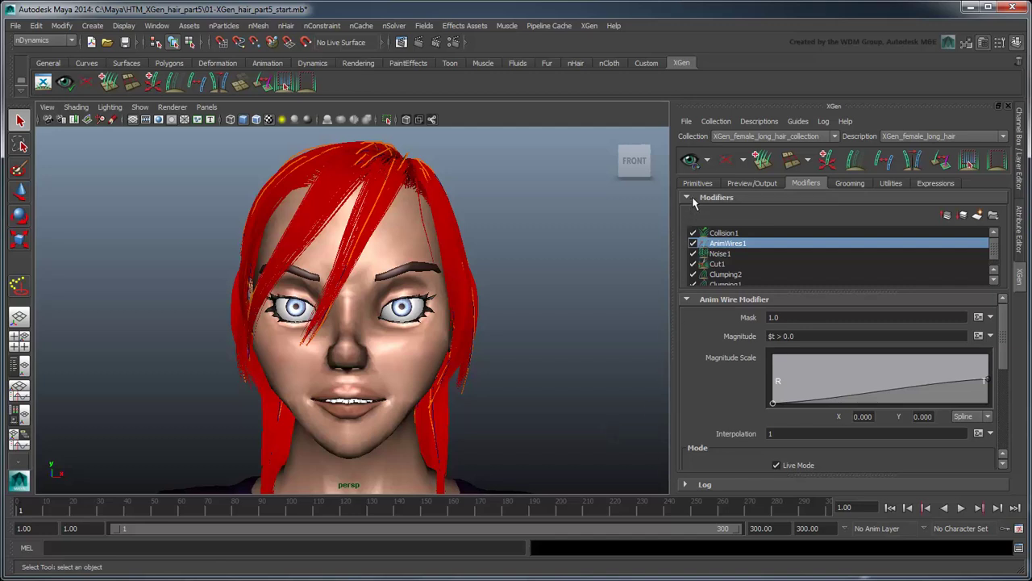
Turn off automatic preview updates, clear the hair preview, and open the mask map options
{"action": "left_click", "coordinate": [707, 161]}
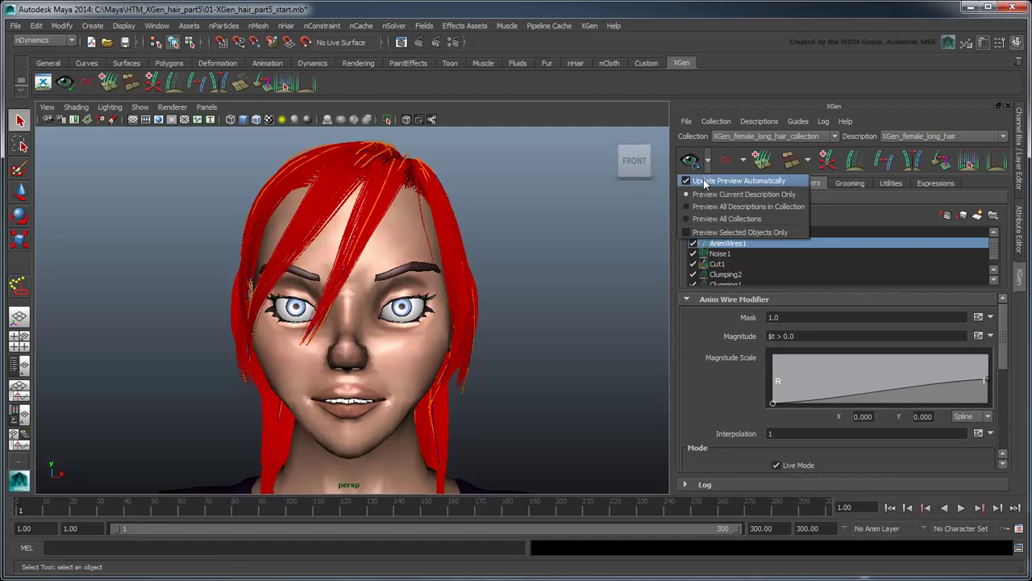
{"action": "left_click", "coordinate": [707, 181]}
{"action": "left_click", "coordinate": [733, 166]}
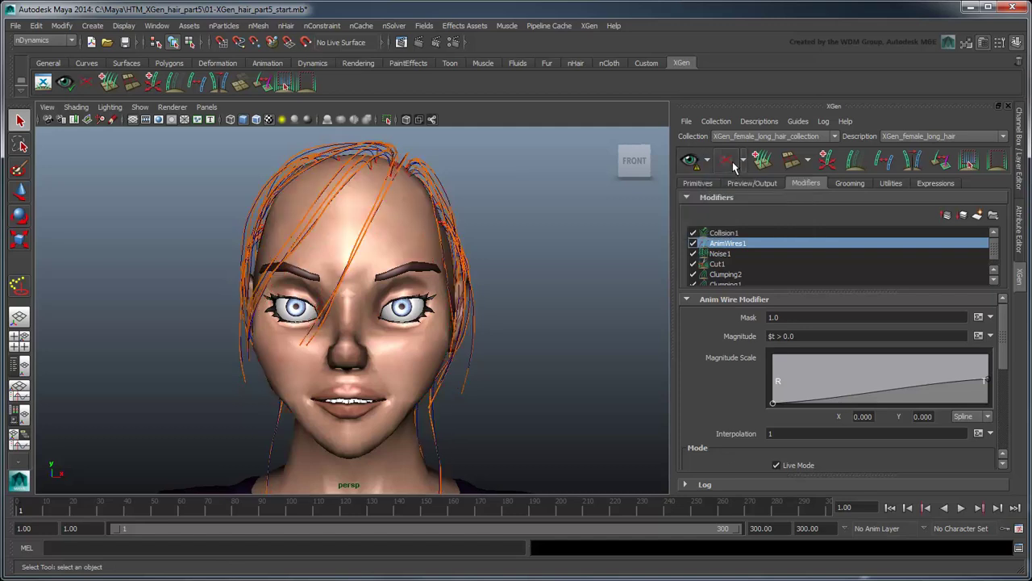
{"action": "left_click", "coordinate": [990, 317]}
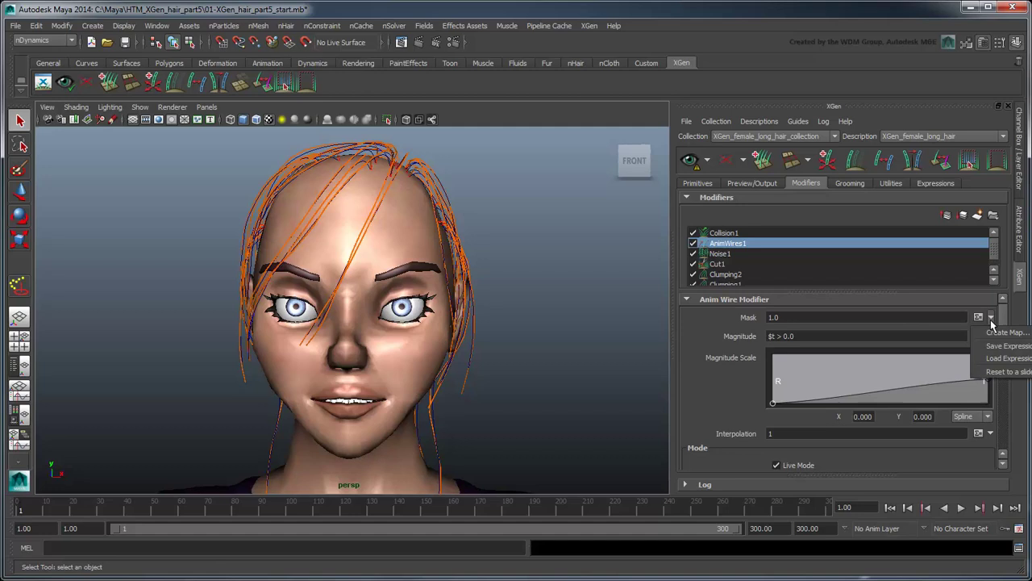
Create a mask map named bangs_animation_mask at resolution 10
{"action": "left_click", "coordinate": [994, 332]}
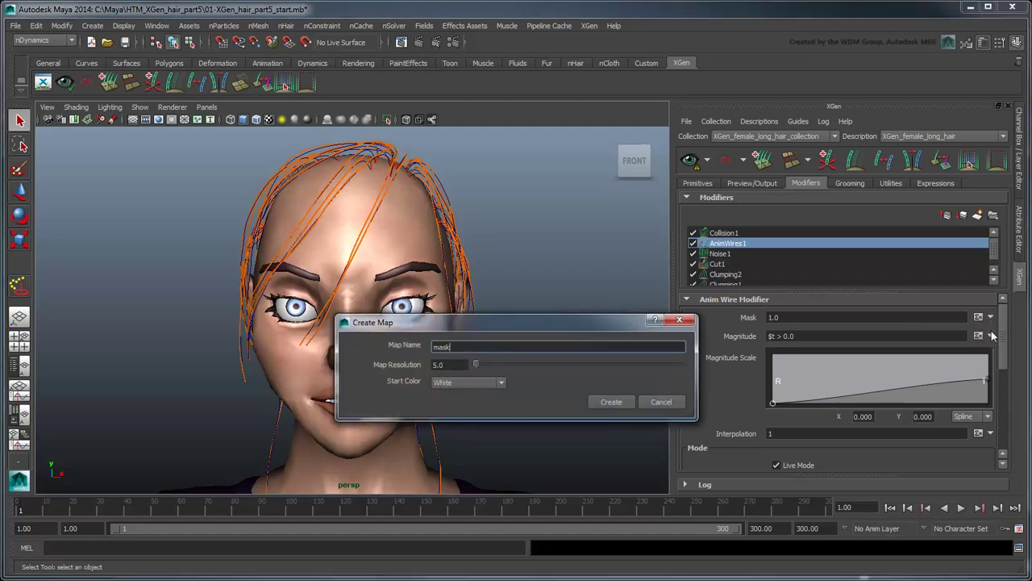
{"action": "double_click", "coordinate": [521, 346]}
{"action": "type", "text": "bangs_animation_mask"}
{"action": "key", "text": "Tab"}
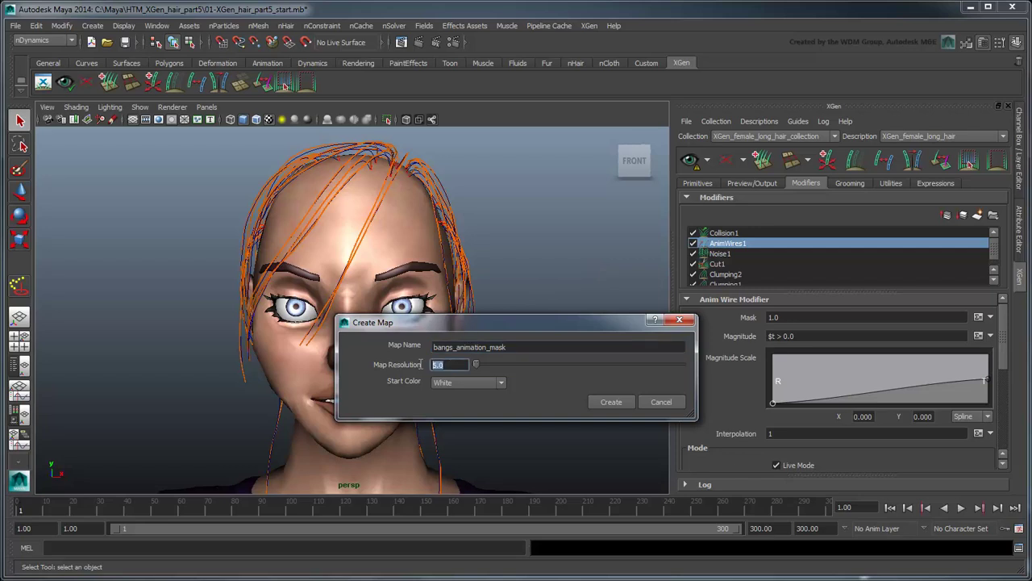
{"action": "type", "text": "10"}
{"action": "left_click", "coordinate": [611, 402]}
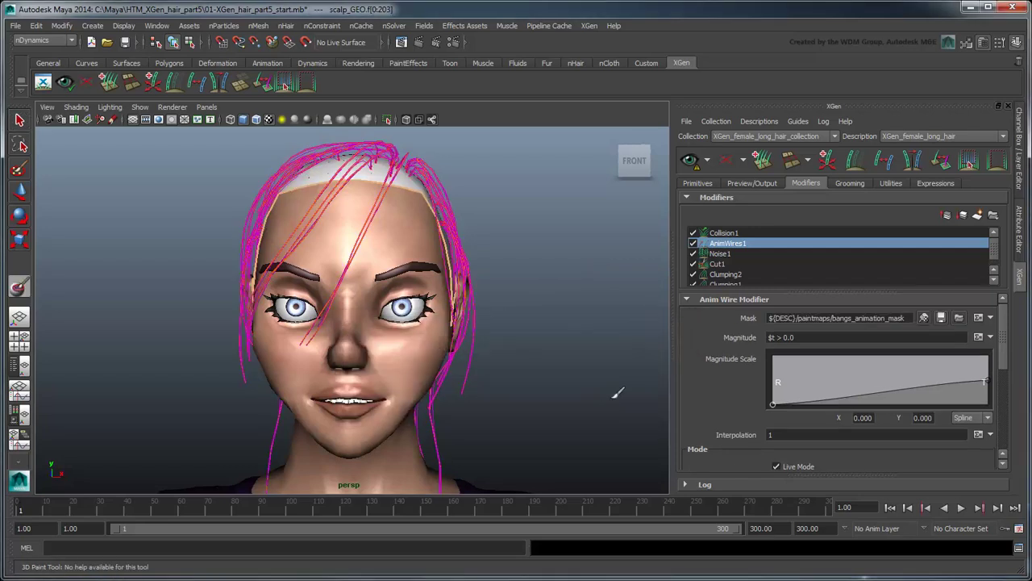
Paint black over the front of the scalp and across the hairline
{"action": "double_click", "coordinate": [19, 286]}
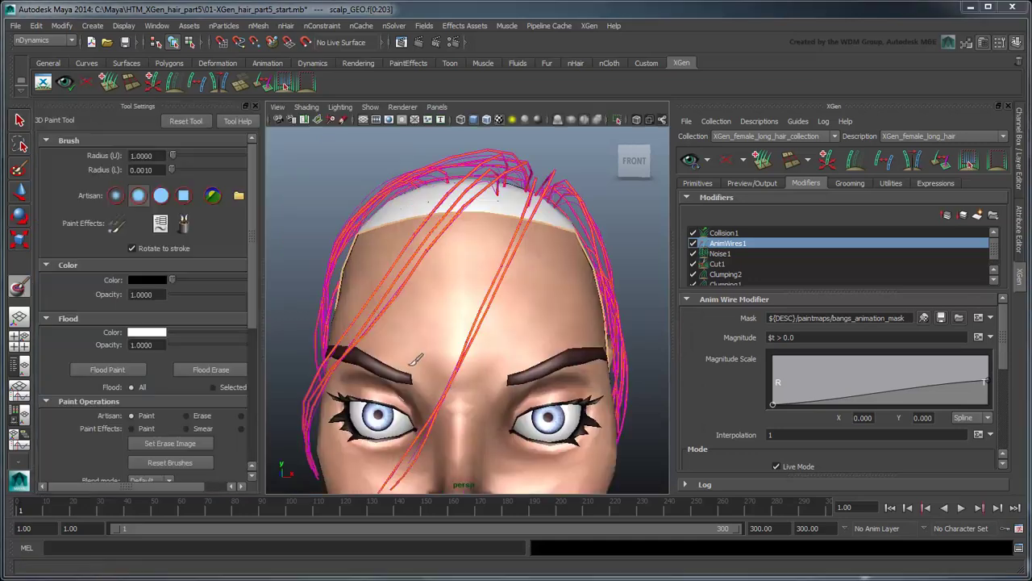
{"action": "left_click_drag", "start_coordinate": [458, 296], "coordinate": [338, 293], "text": "alt"}
{"action": "scroll", "coordinate": [489, 322], "scroll_direction": "up", "scroll_amount": 5}
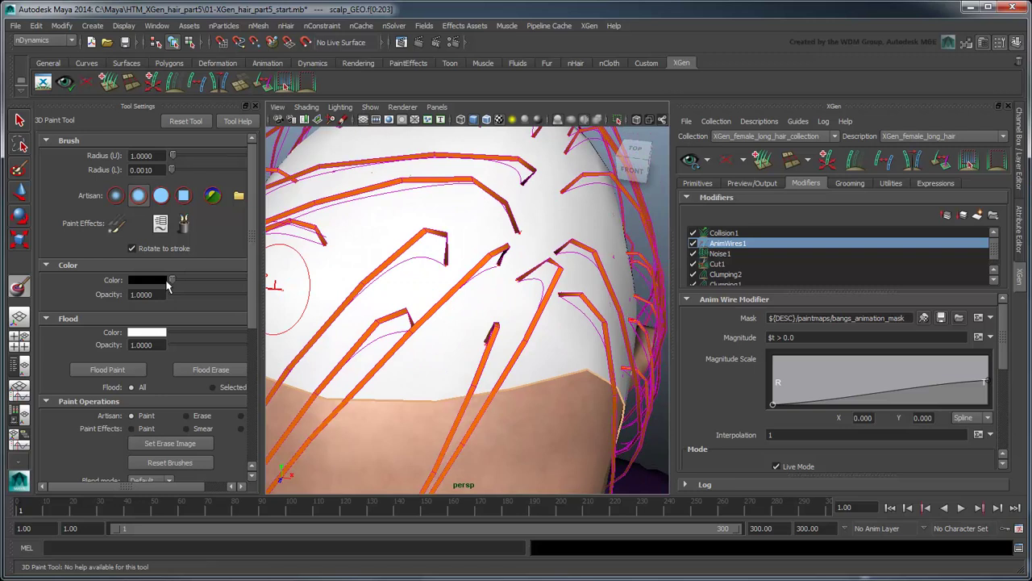
{"action": "left_click_drag", "start_coordinate": [178, 280], "coordinate": [182, 280]}
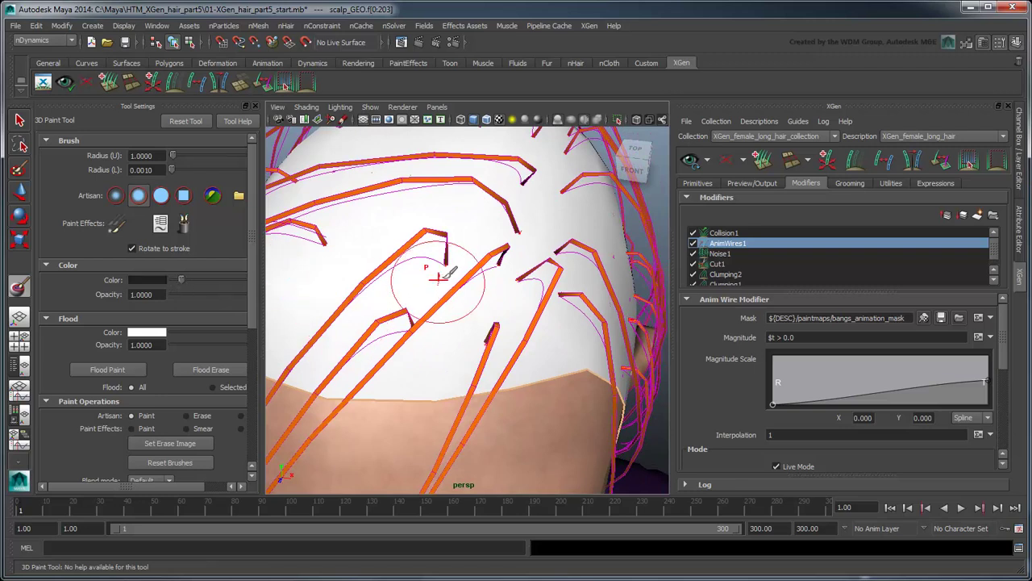
{"action": "mouse_move", "coordinate": [455, 270]}
{"action": "left_mouse_down"}
{"action": "mouse_move", "coordinate": [408, 284]}
{"action": "mouse_move", "coordinate": [366, 329]}
{"action": "mouse_move", "coordinate": [399, 351]}
{"action": "mouse_move", "coordinate": [460, 307]}
{"action": "mouse_move", "coordinate": [508, 327]}
{"action": "mouse_move", "coordinate": [502, 359]}
{"action": "mouse_move", "coordinate": [433, 376]}
{"action": "mouse_move", "coordinate": [515, 371]}
{"action": "mouse_move", "coordinate": [544, 353]}
{"action": "mouse_move", "coordinate": [543, 312]}
{"action": "mouse_move", "coordinate": [498, 255]}
{"action": "mouse_move", "coordinate": [397, 269]}
{"action": "mouse_move", "coordinate": [424, 296]}
{"action": "left_mouse_up"}
{"action": "scroll", "coordinate": [423, 296], "scroll_direction": "down", "scroll_amount": 5}
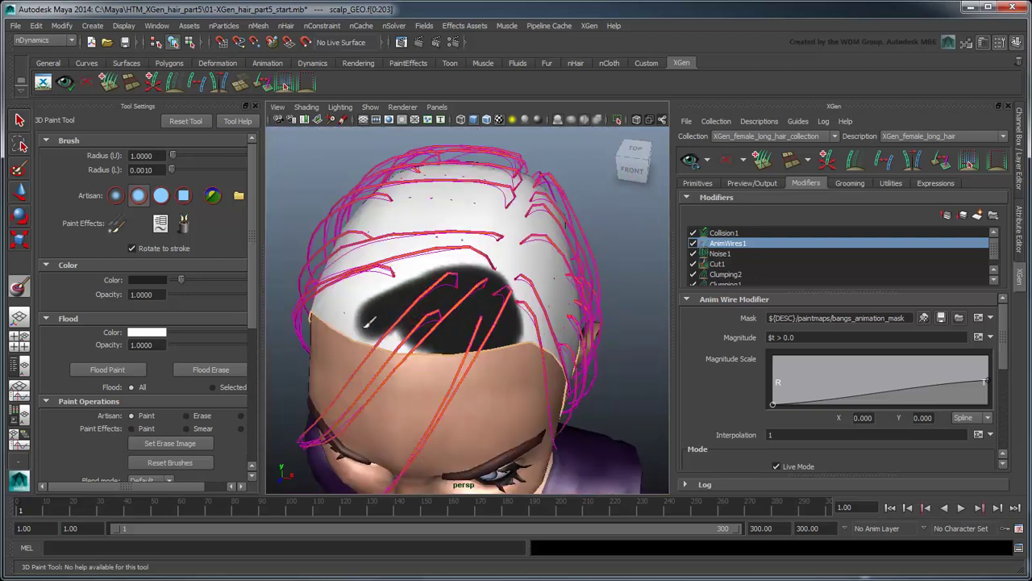
{"action": "mouse_move", "coordinate": [369, 321]}
{"action": "left_mouse_down"}
{"action": "mouse_move", "coordinate": [440, 338]}
{"action": "mouse_move", "coordinate": [343, 321]}
{"action": "mouse_move", "coordinate": [416, 287]}
{"action": "mouse_move", "coordinate": [469, 280]}
{"action": "left_mouse_up"}
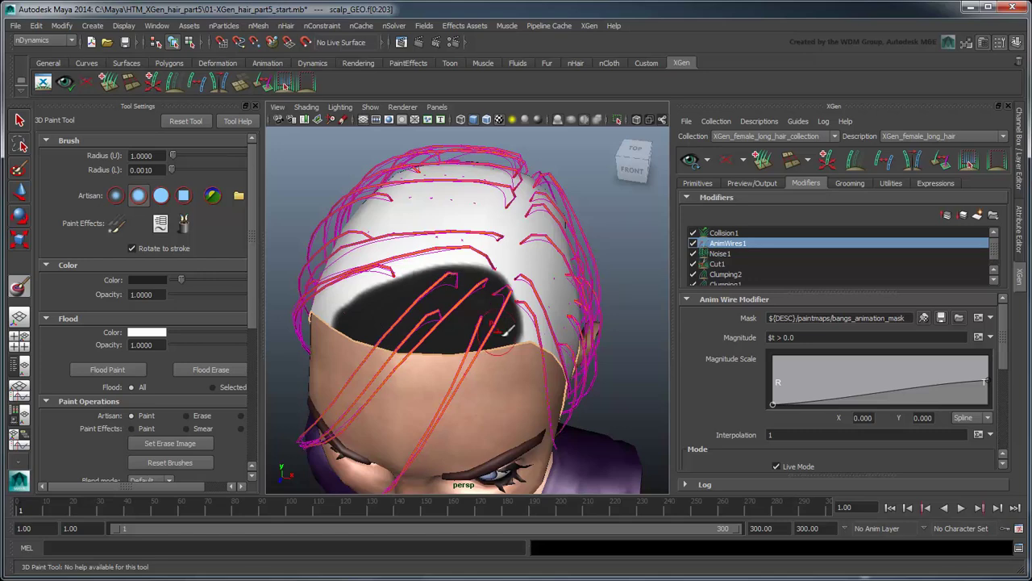
From the side view, paint grey down from the black bangs area to soften its edge
{"action": "left_click_drag", "start_coordinate": [507, 331], "coordinate": [445, 316], "text": "alt"}
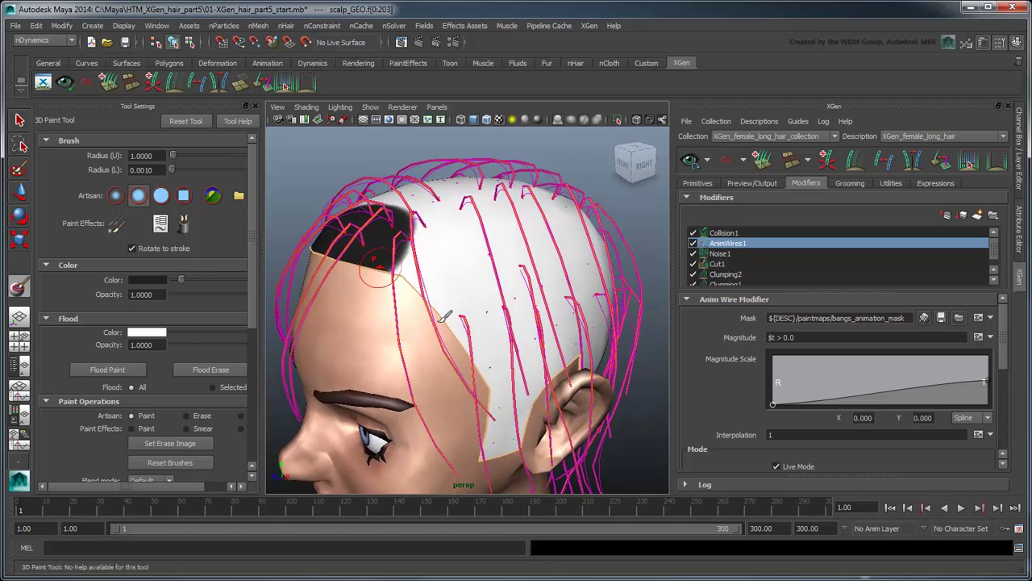
{"action": "left_click_drag", "start_coordinate": [181, 279], "coordinate": [192, 282]}
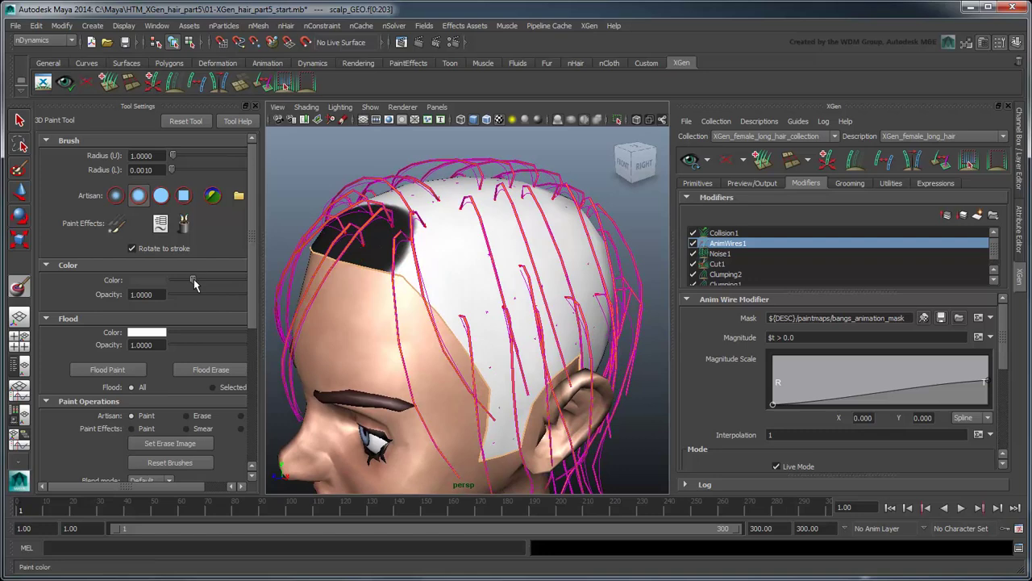
{"action": "mouse_move", "coordinate": [372, 242]}
{"action": "left_mouse_down"}
{"action": "mouse_move", "coordinate": [431, 235]}
{"action": "mouse_move", "coordinate": [437, 278]}
{"action": "mouse_move", "coordinate": [496, 370]}
{"action": "mouse_move", "coordinate": [475, 282]}
{"action": "mouse_move", "coordinate": [491, 321]}
{"action": "mouse_move", "coordinate": [491, 230]}
{"action": "mouse_move", "coordinate": [433, 231]}
{"action": "mouse_move", "coordinate": [452, 290]}
{"action": "mouse_move", "coordinate": [516, 282]}
{"action": "mouse_move", "coordinate": [358, 344]}
{"action": "mouse_move", "coordinate": [452, 274]}
{"action": "mouse_move", "coordinate": [371, 266]}
{"action": "mouse_move", "coordinate": [542, 242]}
{"action": "mouse_move", "coordinate": [379, 269]}
{"action": "mouse_move", "coordinate": [419, 290]}
{"action": "mouse_move", "coordinate": [436, 339]}
{"action": "mouse_move", "coordinate": [476, 206]}
{"action": "mouse_move", "coordinate": [519, 191]}
{"action": "mouse_move", "coordinate": [403, 266]}
{"action": "left_mouse_up"}
Switch the brush to blur at scale 0.3 and paint toward the forehead
{"action": "left_click_drag", "start_coordinate": [257, 279], "coordinate": [284, 279]}
{"action": "left_click", "coordinate": [242, 429]}
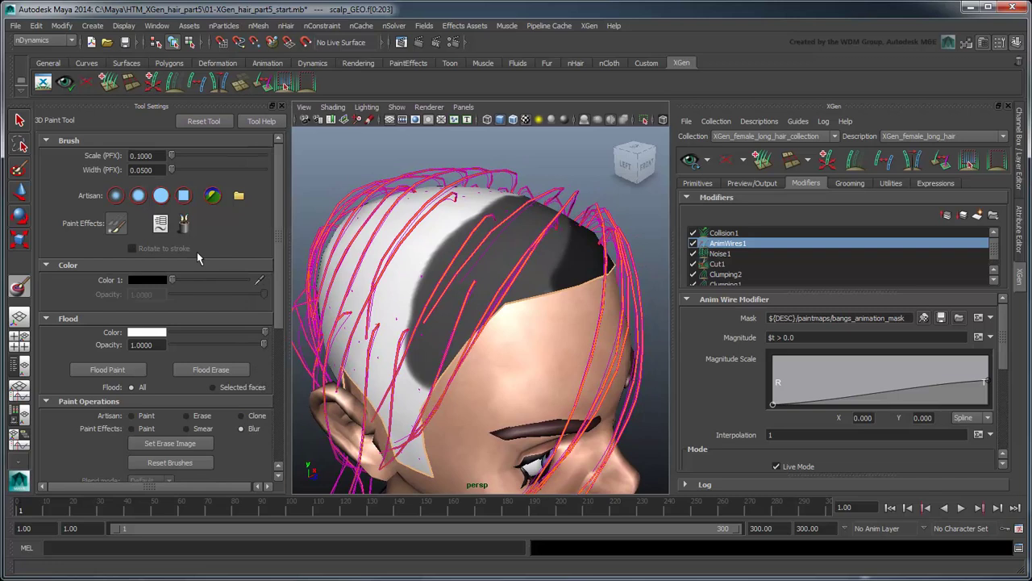
{"action": "double_click", "coordinate": [141, 155]}
{"action": "type", "text": "0."}
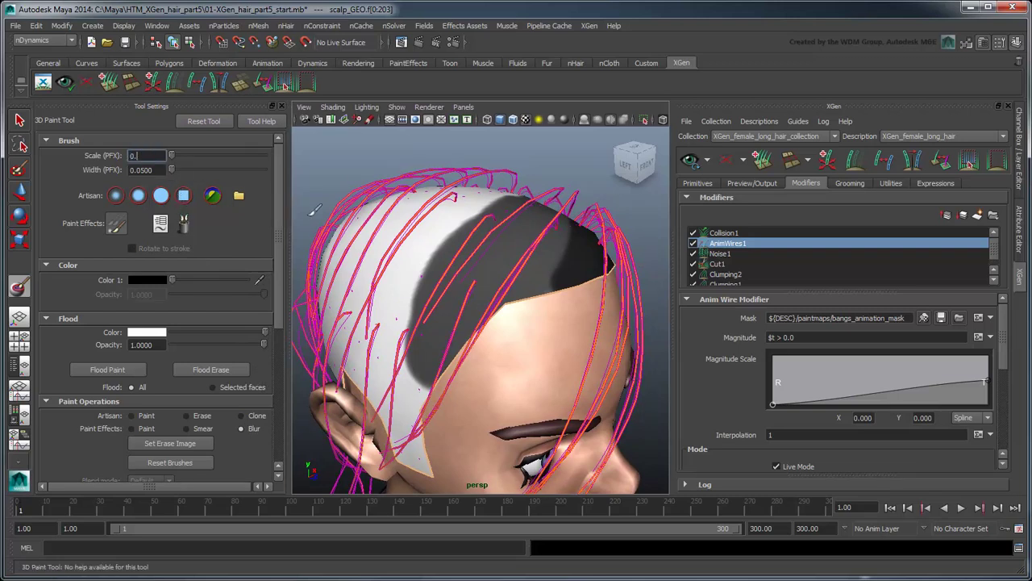
{"action": "type", "text": "3"}
{"action": "key", "text": "Return"}
{"action": "mouse_move", "coordinate": [476, 208]}
{"action": "left_mouse_down"}
{"action": "mouse_move", "coordinate": [407, 315]}
{"action": "mouse_move", "coordinate": [413, 381]}
{"action": "mouse_move", "coordinate": [425, 392]}
{"action": "mouse_move", "coordinate": [453, 340]}
{"action": "mouse_move", "coordinate": [399, 248]}
{"action": "left_mouse_up"}
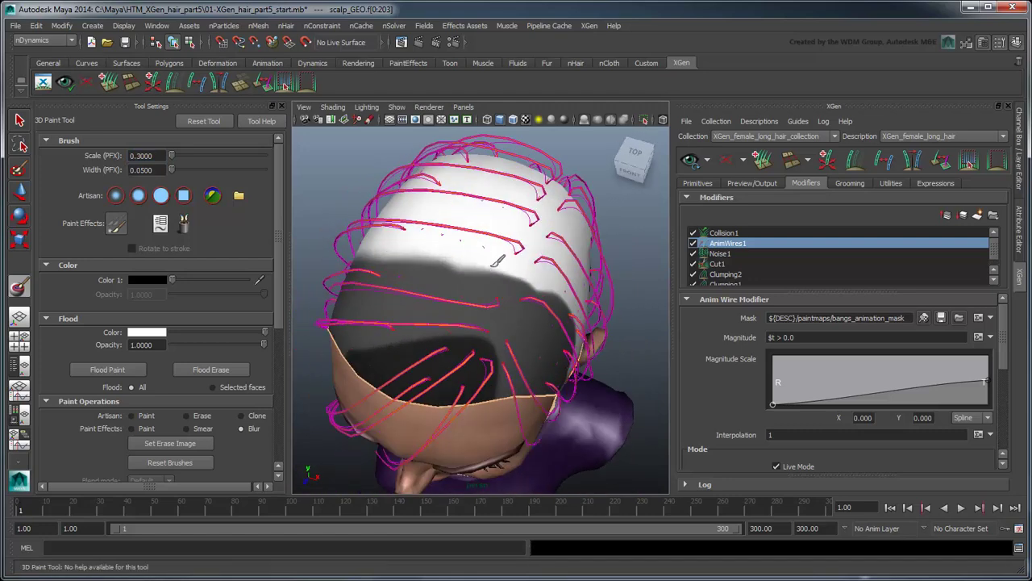
Orbit round to a front view of the head and close the paint tool settings
{"action": "left_click_drag", "start_coordinate": [577, 306], "coordinate": [484, 258], "text": "alt"}
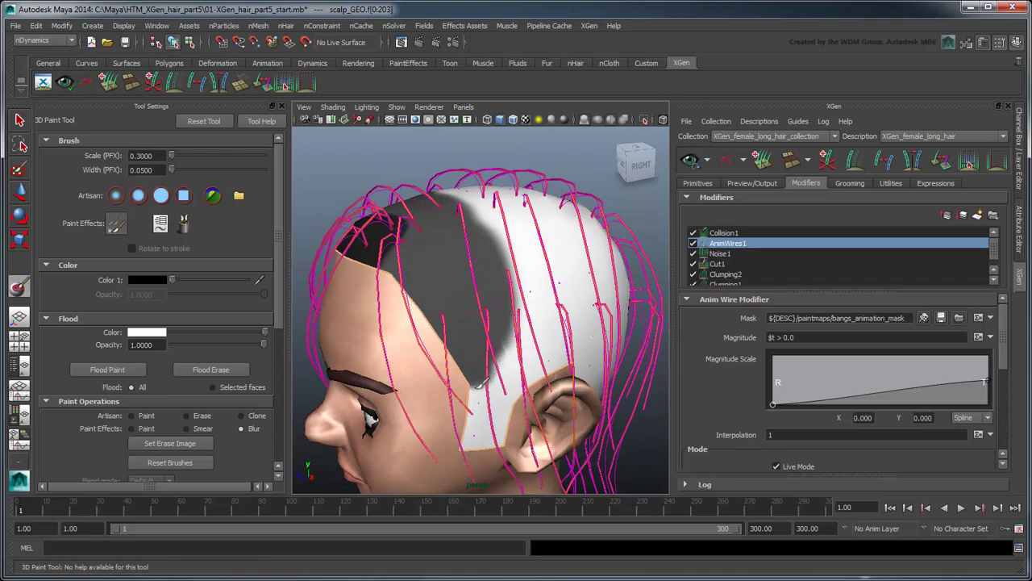
{"action": "left_click_drag", "start_coordinate": [399, 383], "coordinate": [502, 372], "text": "alt"}
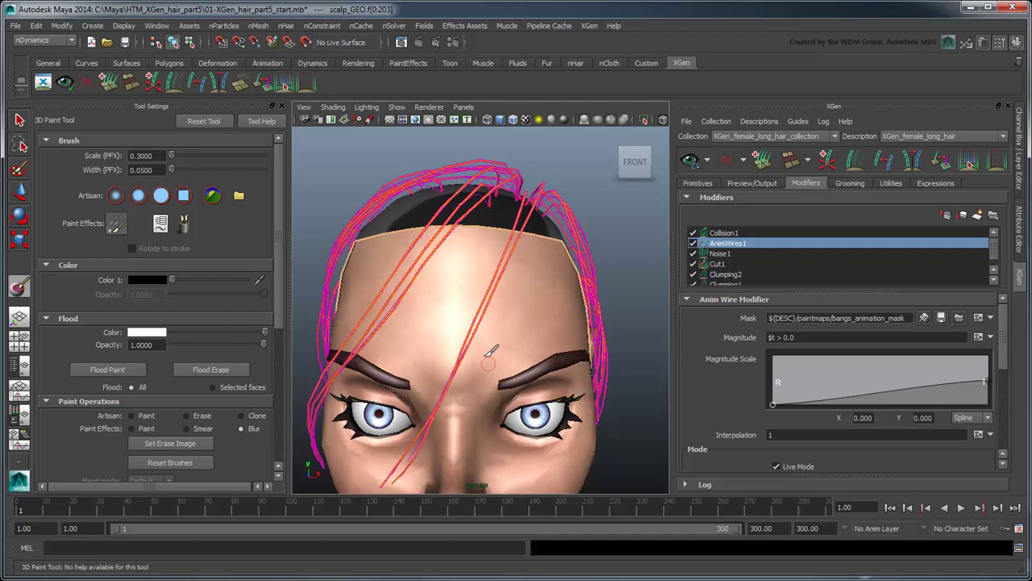
{"action": "left_click", "coordinate": [282, 108]}
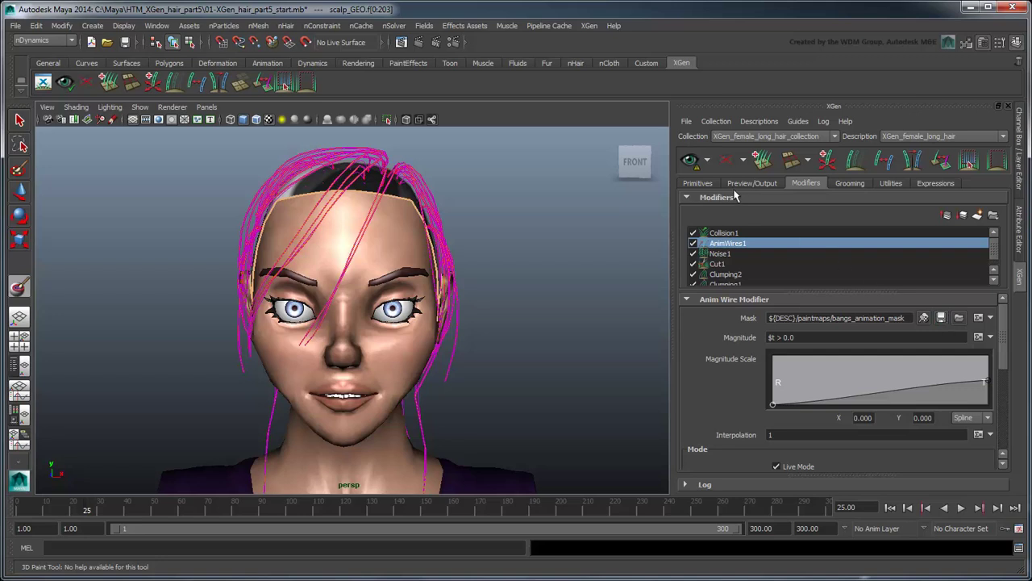
Refresh the red hair preview, play the animation to frame 300, and open Add Modifier
{"action": "left_click", "coordinate": [707, 160]}
{"action": "left_click", "coordinate": [709, 182]}
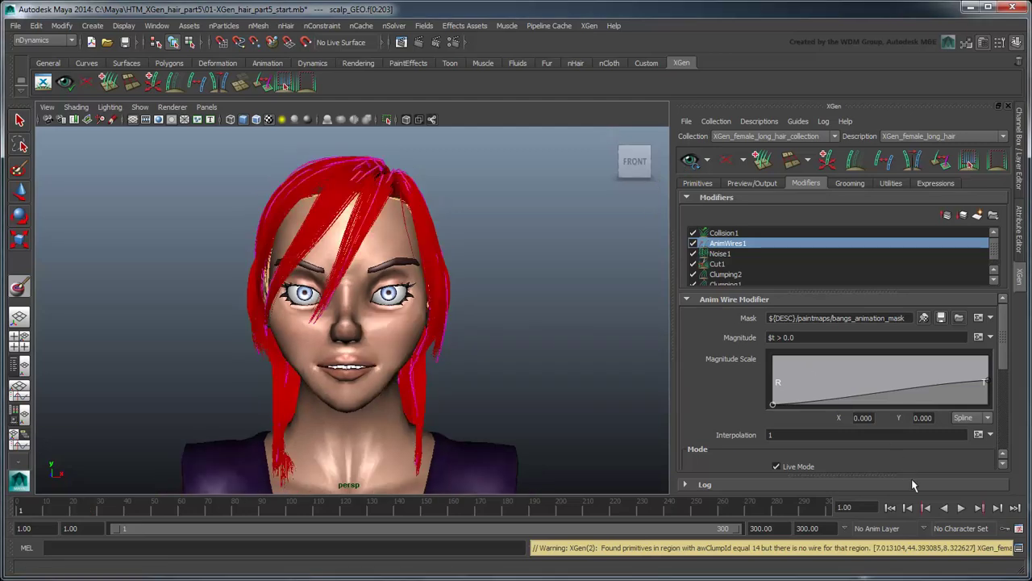
{"action": "left_click", "coordinate": [959, 508]}
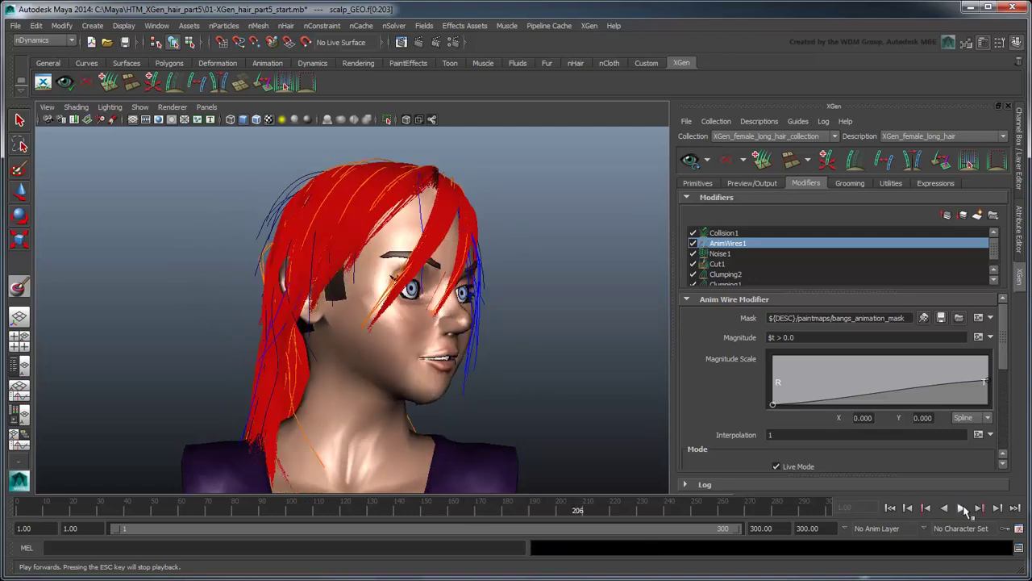
{"action": "left_click", "coordinate": [962, 508]}
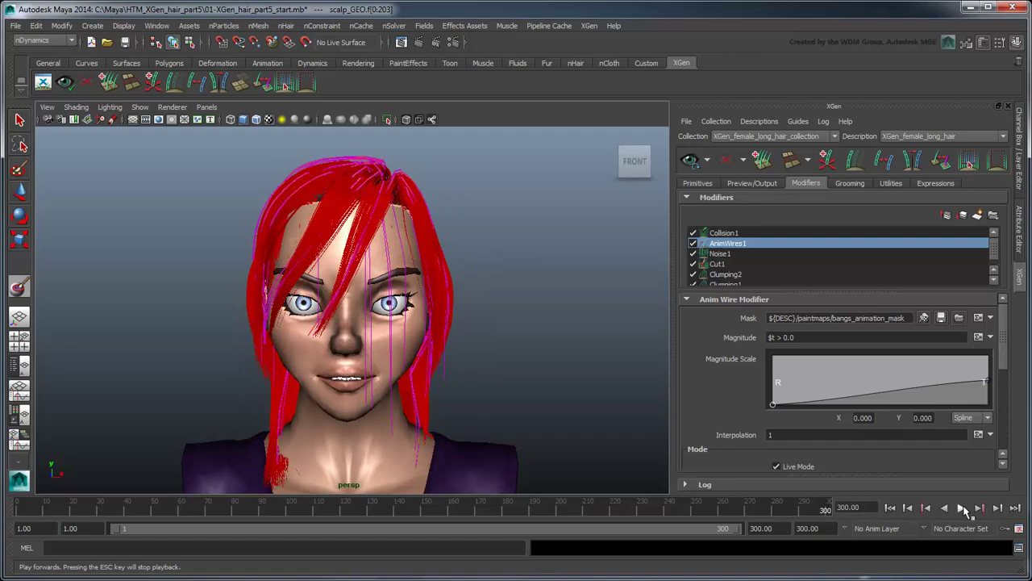
{"action": "left_click", "coordinate": [977, 216]}
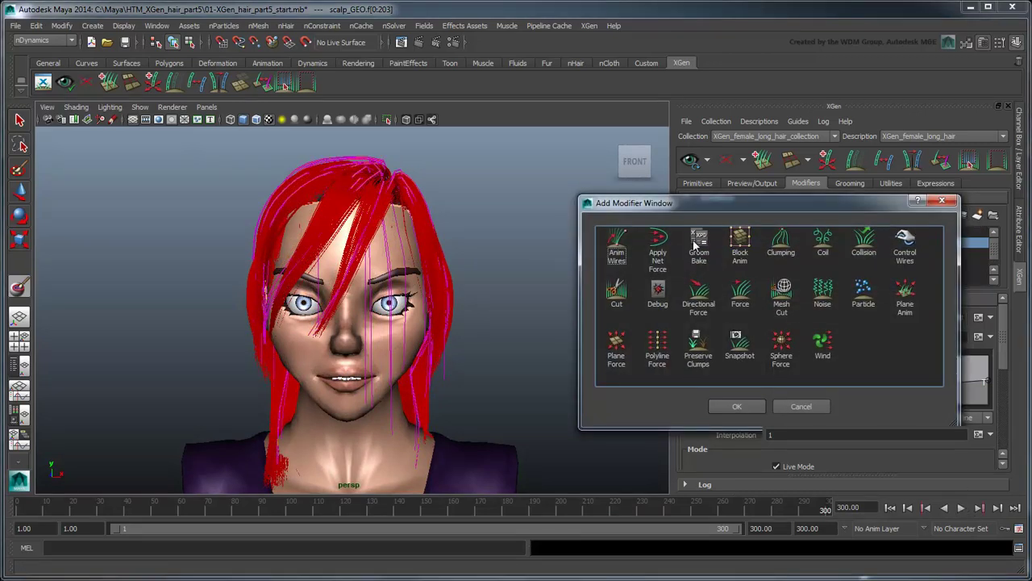
Add a Groom Bake modifier from the Add Modifier Window
{"action": "left_click", "coordinate": [699, 248]}
{"action": "left_click", "coordinate": [734, 405]}
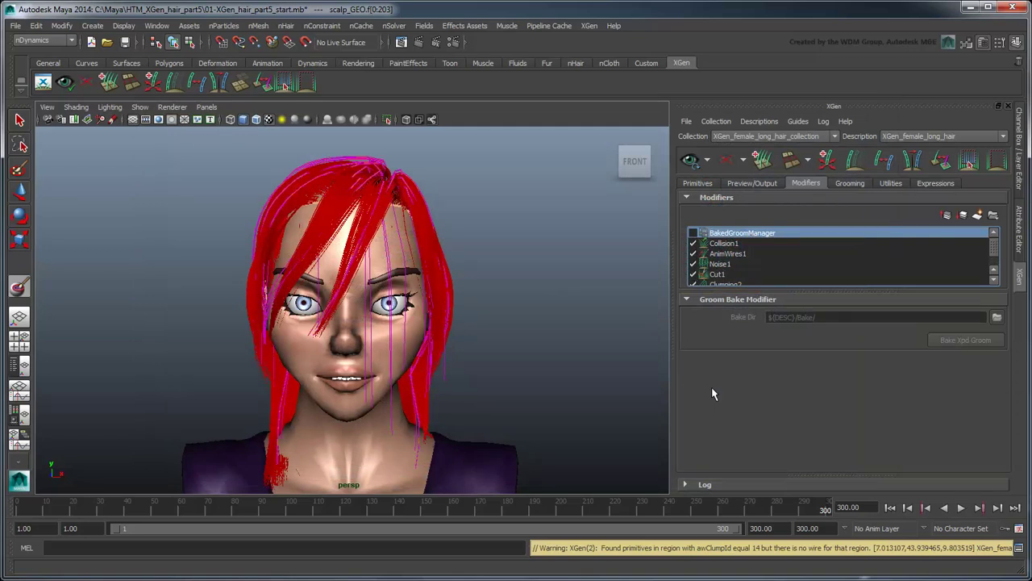
Move BakedGroomManager below AnimWires1, enable it, and bake the XPD groom
{"action": "left_click", "coordinate": [964, 216]}
{"action": "left_click", "coordinate": [964, 216]}
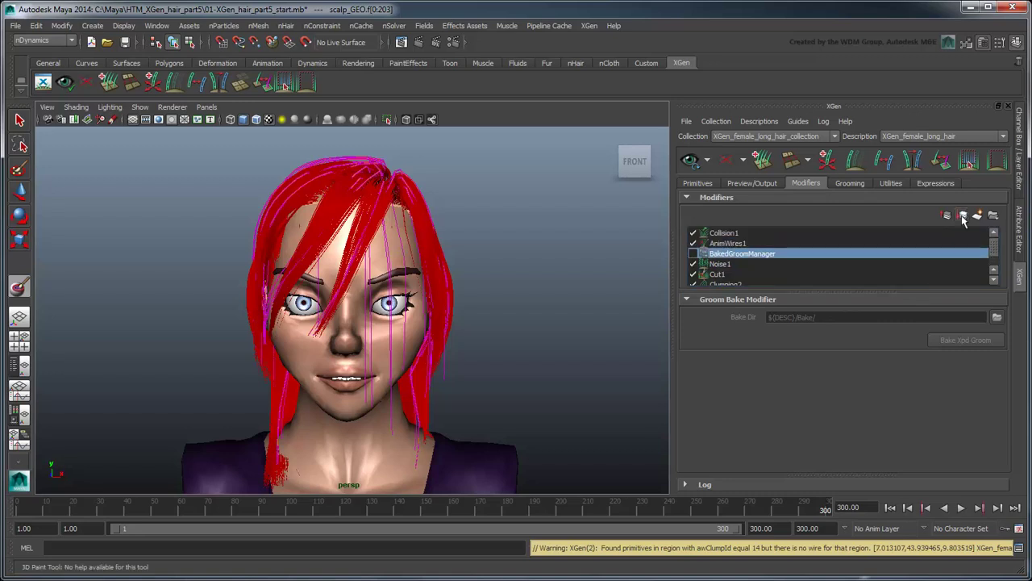
{"action": "left_click", "coordinate": [694, 254]}
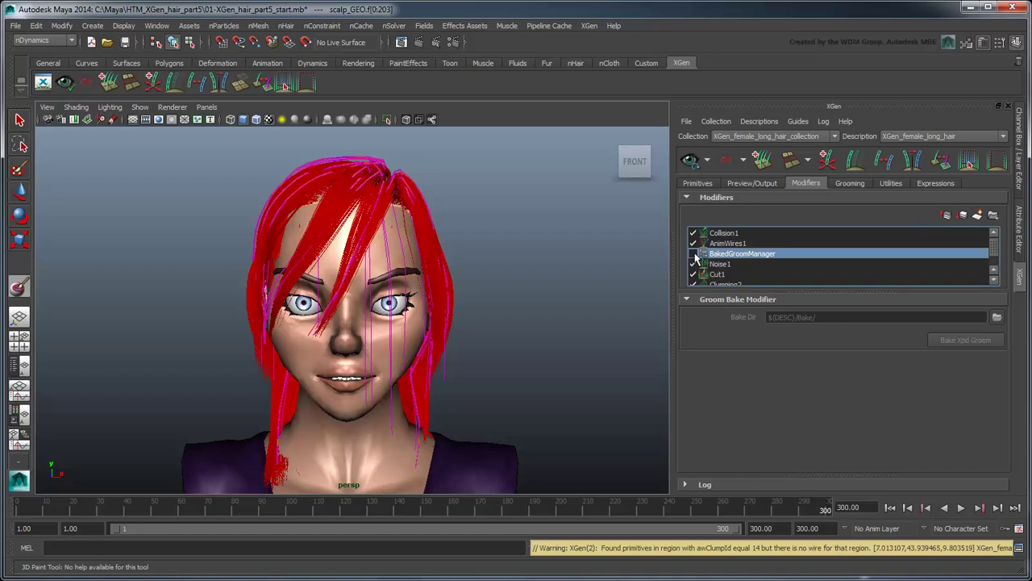
{"action": "left_click", "coordinate": [946, 340]}
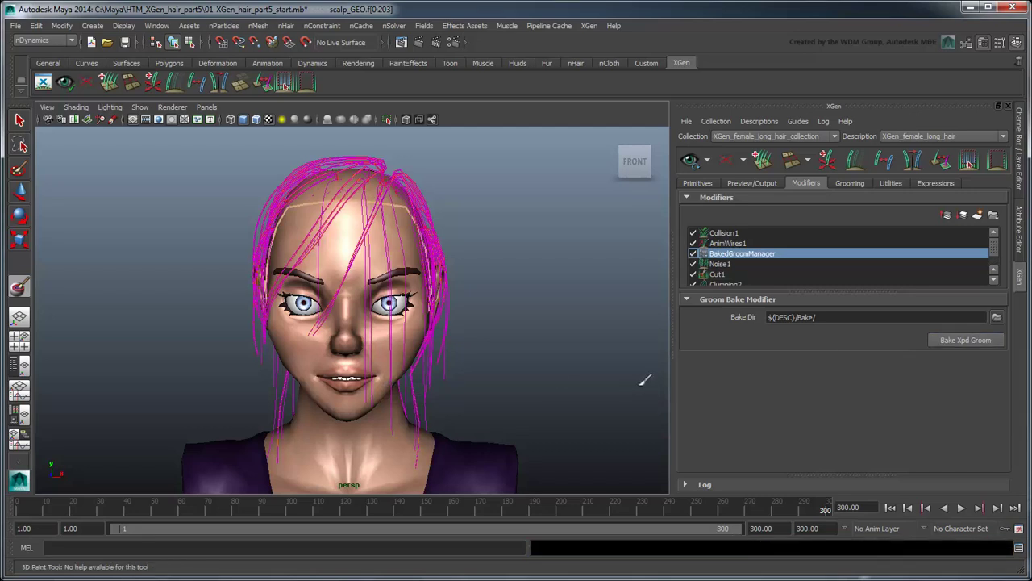
Replay the animation from frame 1 to check the baked hair
{"action": "left_click", "coordinate": [890, 508]}
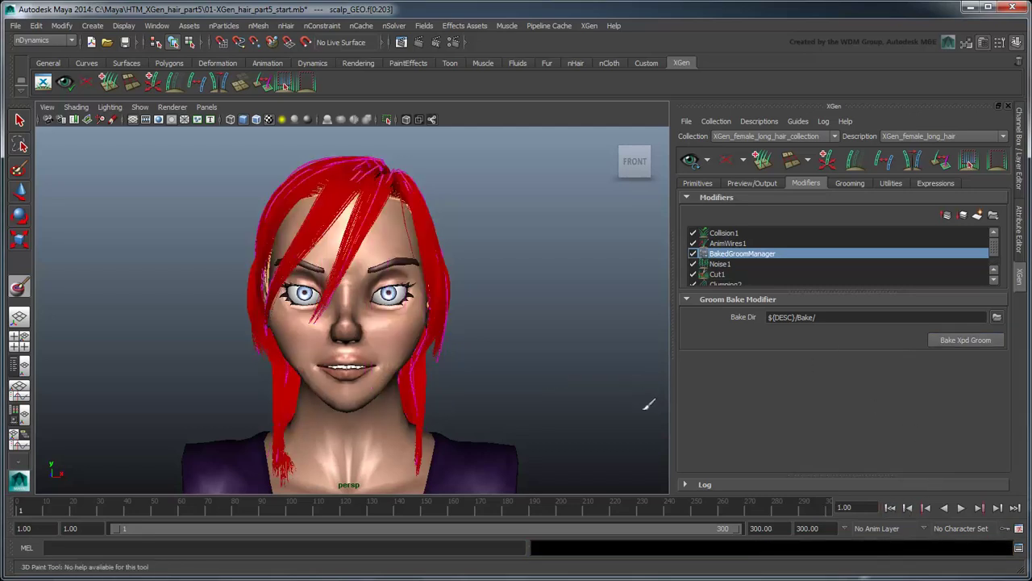
{"action": "left_click", "coordinate": [644, 415]}
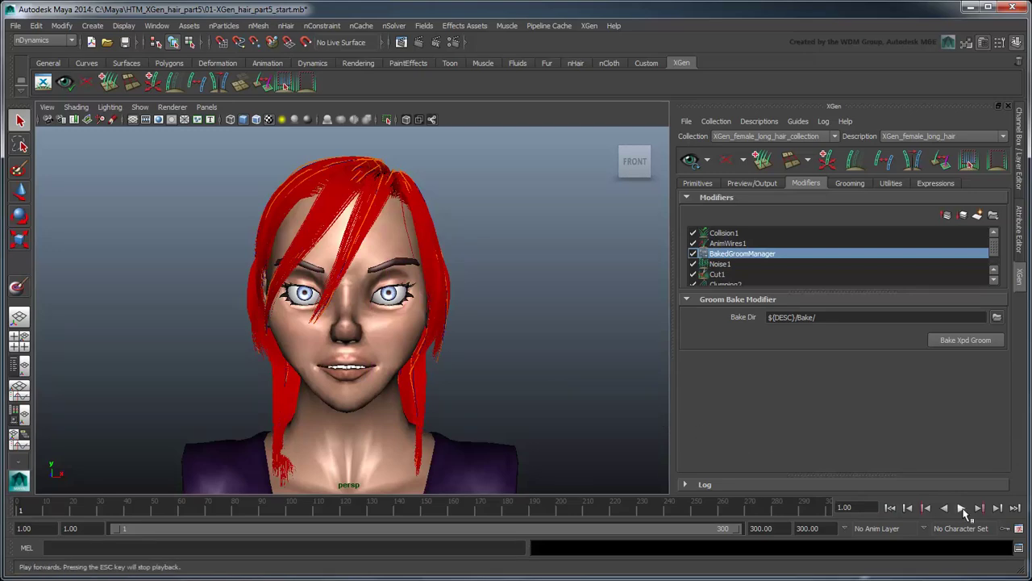
{"action": "left_click", "coordinate": [962, 508]}
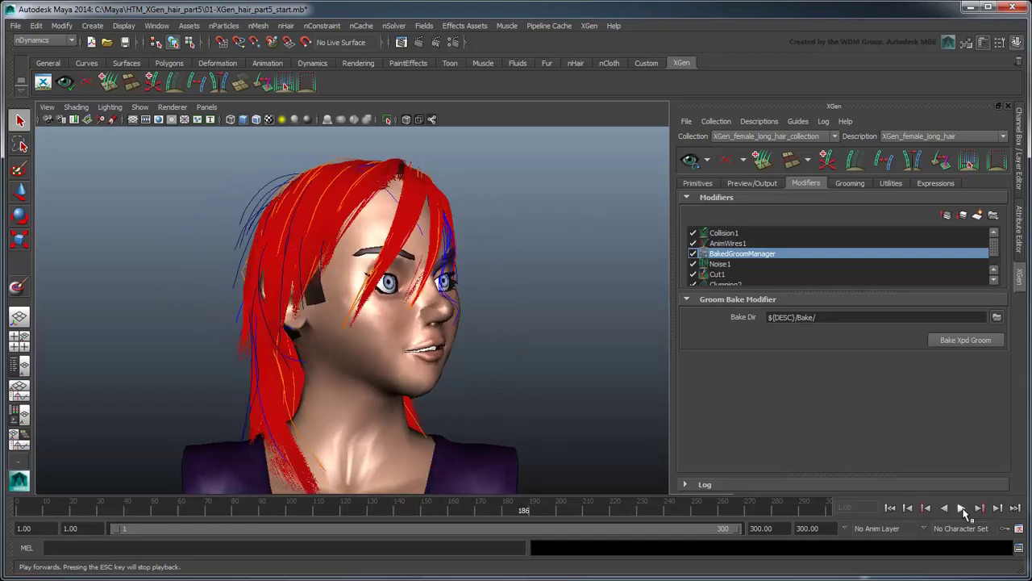
{"action": "left_click", "coordinate": [962, 509]}
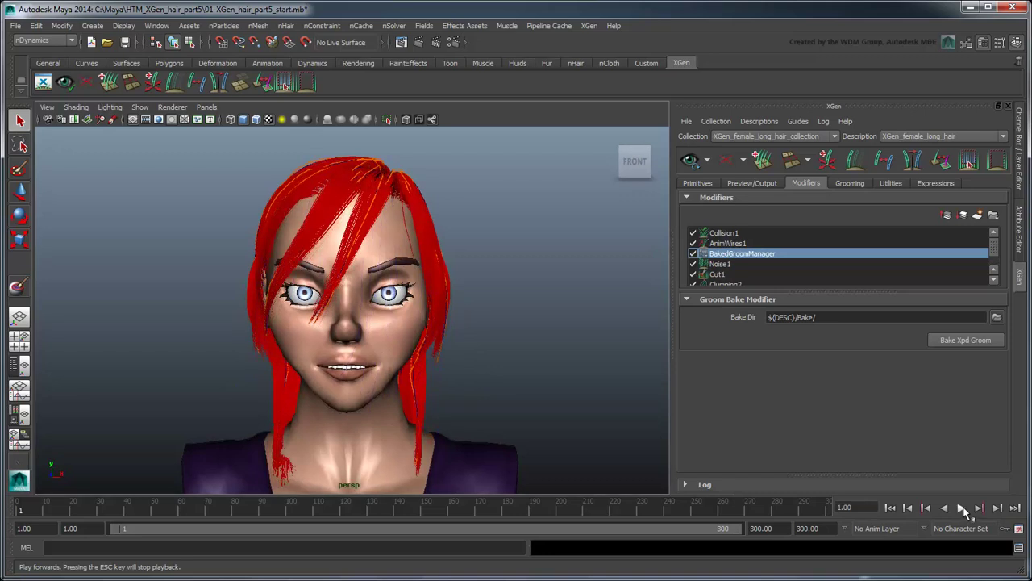
Clear the hair preview and select the hairSystem1 output curves from curve49 onward in the Outliner
{"action": "left_click", "coordinate": [726, 160]}
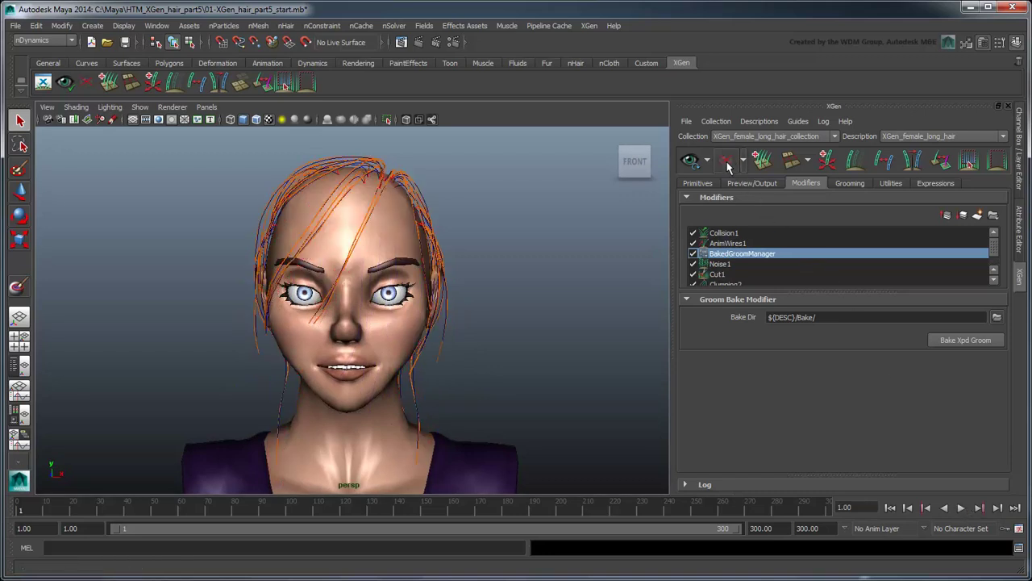
{"action": "left_click", "coordinate": [707, 160]}
{"action": "left_click", "coordinate": [634, 197]}
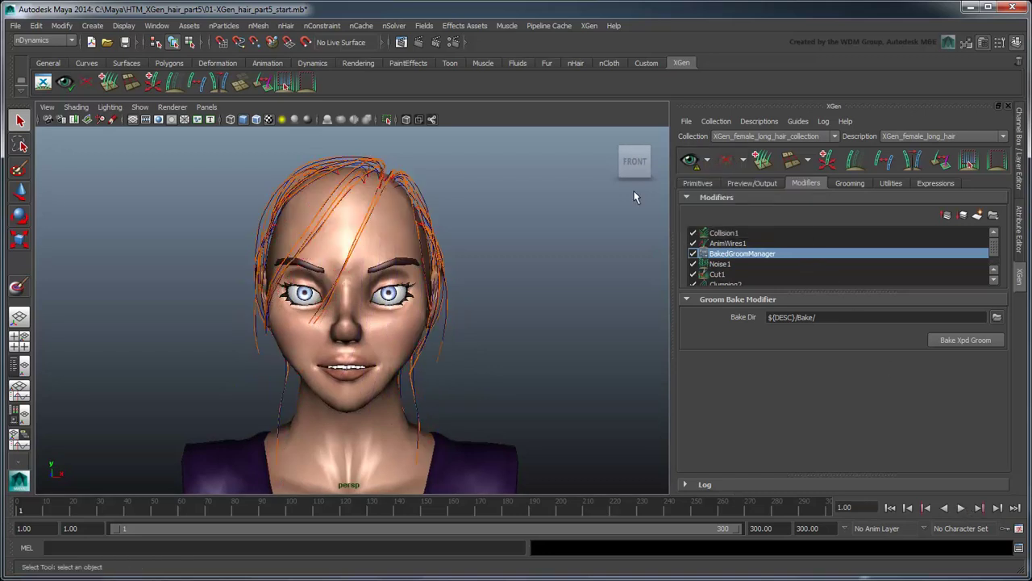
{"action": "left_click", "coordinate": [30, 365]}
{"action": "left_click", "coordinate": [112, 449]}
{"action": "left_click_drag", "start_coordinate": [154, 419], "coordinate": [155, 226]}
{"action": "left_click", "coordinate": [112, 318], "text": "shift"}
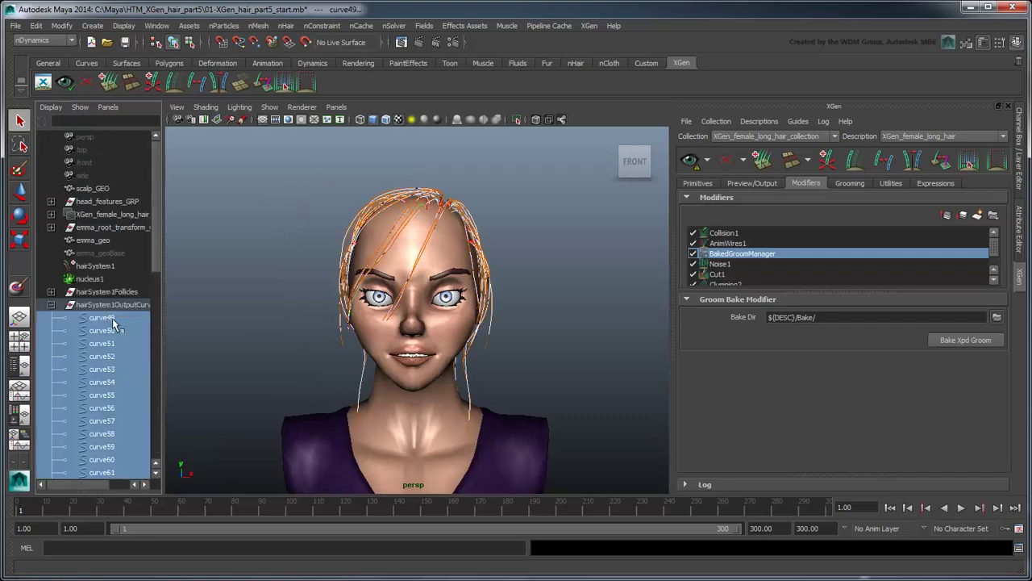
Export the selected curves to Alembic as hair_animation_cache.abc
{"action": "left_click", "coordinate": [549, 26]}
{"action": "mouse_move", "coordinate": [568, 44]}
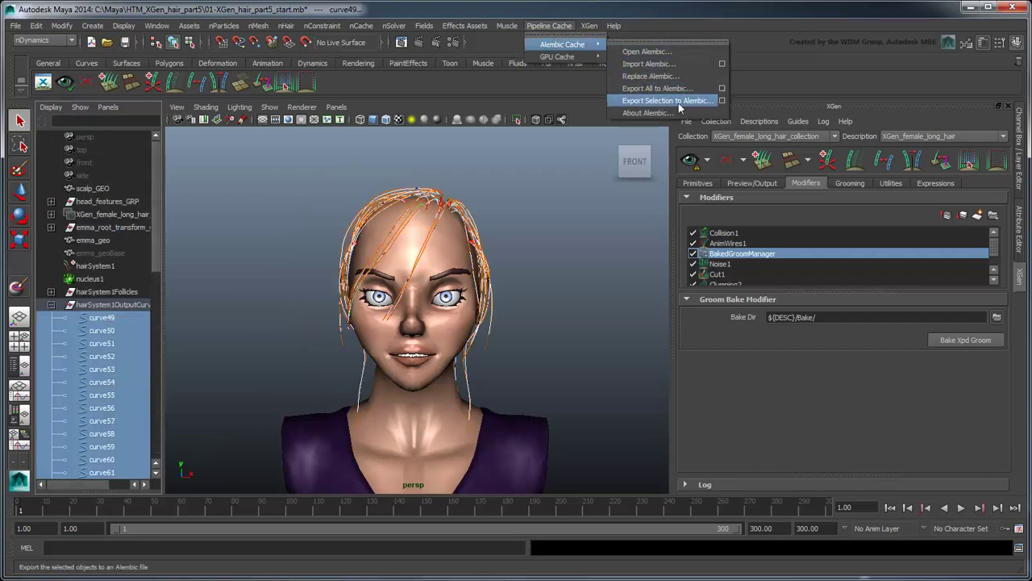
{"action": "left_click", "coordinate": [666, 100]}
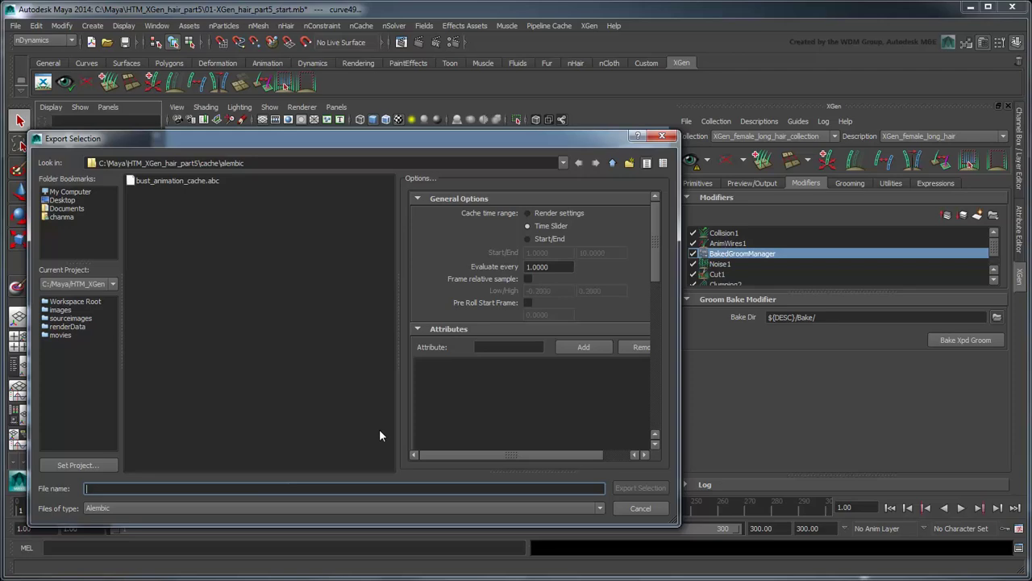
{"action": "type", "text": "hair_animation_cache"}
{"action": "left_click", "coordinate": [630, 490]}
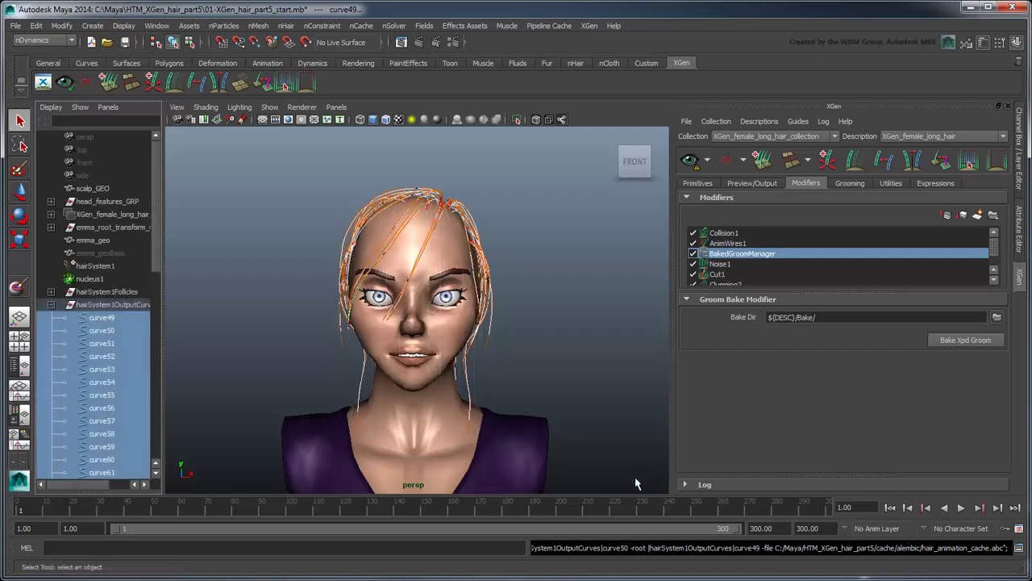
Turn off AnimWires1 Live Mode, set its Wires File to cache/alembic/hair_animation_cache.abc, and select nucleus1
{"action": "left_click", "coordinate": [739, 243]}
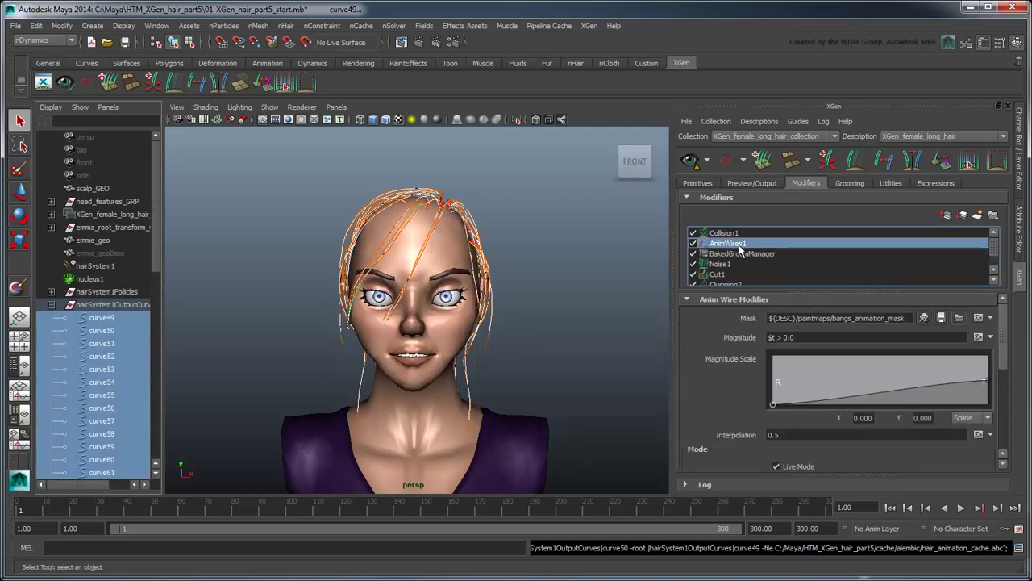
{"action": "left_click_drag", "start_coordinate": [1002, 344], "coordinate": [1016, 397]}
{"action": "left_click", "coordinate": [787, 314]}
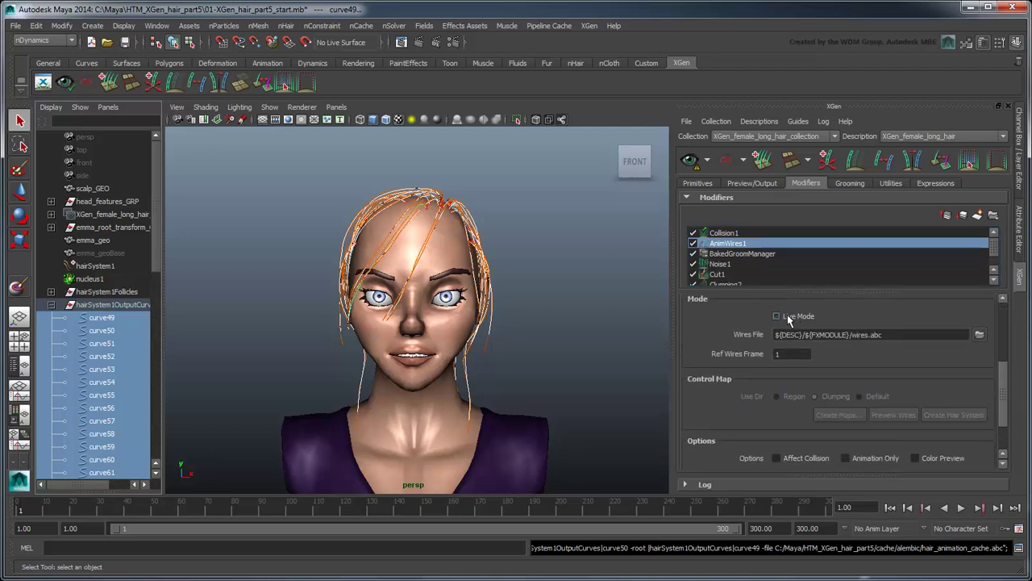
{"action": "left_click", "coordinate": [979, 335]}
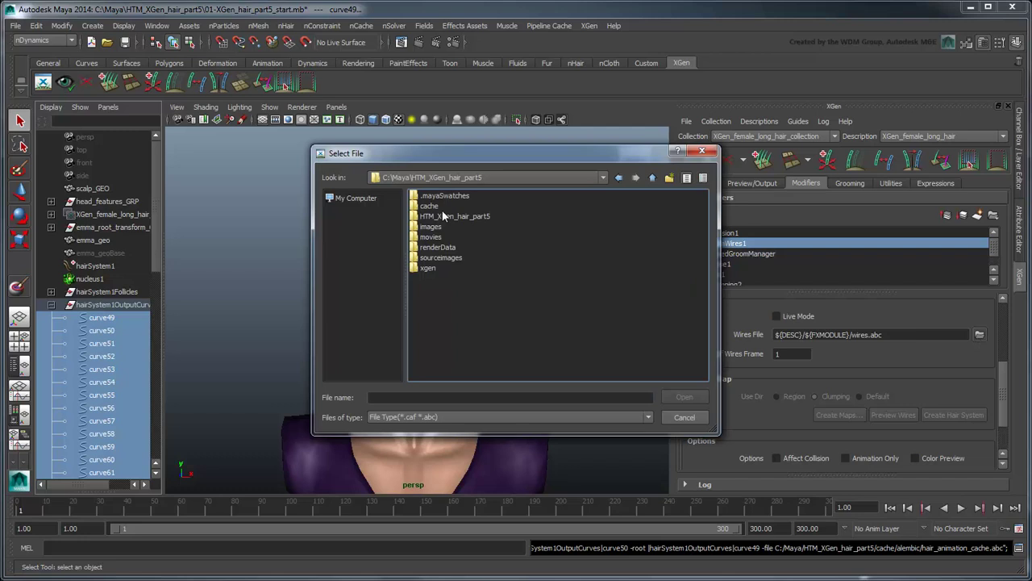
{"action": "double_click", "coordinate": [428, 204]}
{"action": "double_click", "coordinate": [428, 197]}
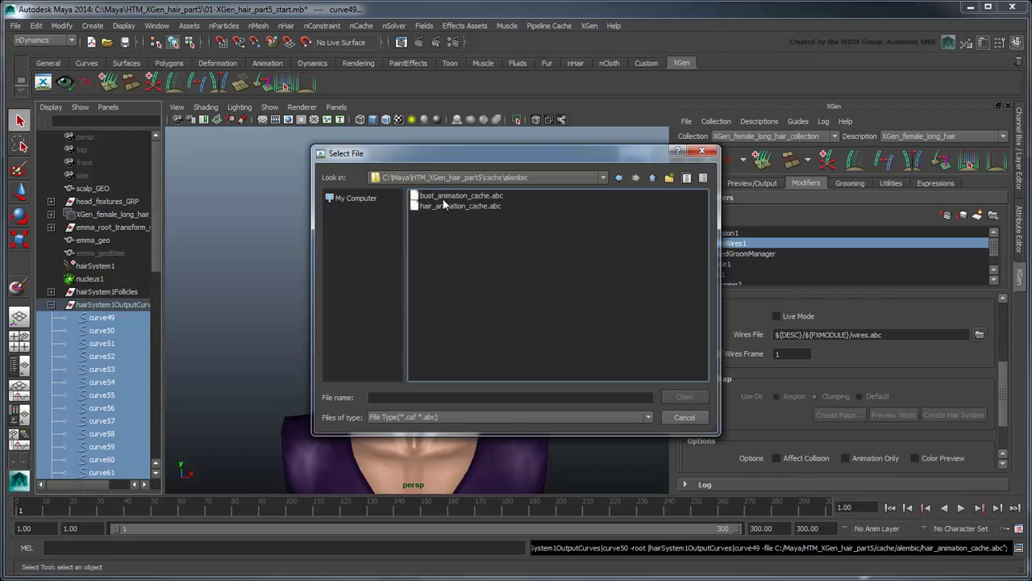
{"action": "left_click", "coordinate": [448, 206]}
{"action": "left_click", "coordinate": [682, 397]}
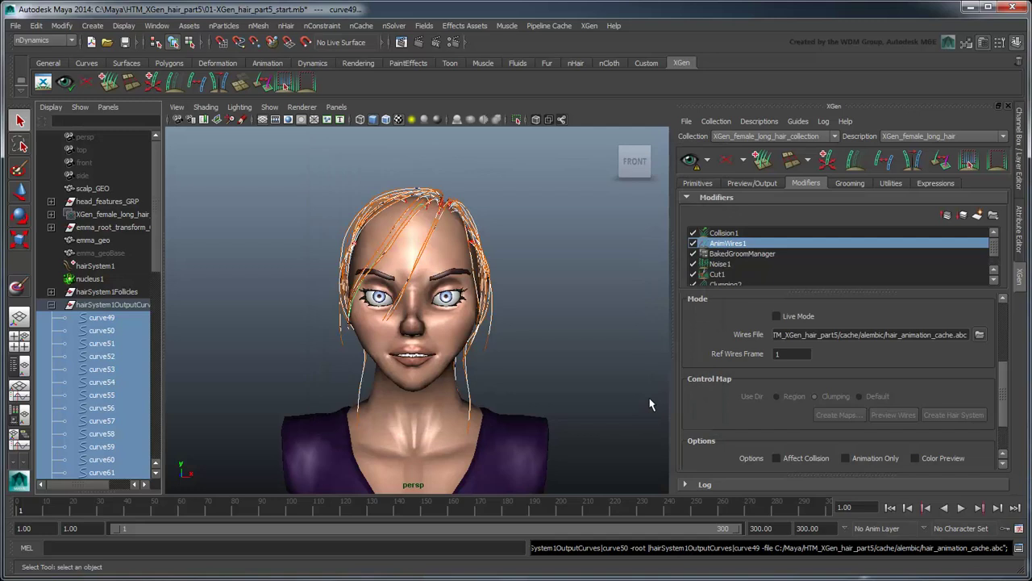
{"action": "left_click", "coordinate": [88, 279]}
View nucleus1's attributes with Ctrl+A, then return to the XGen Modifiers tab
{"action": "key", "text": "ctrl+a"}
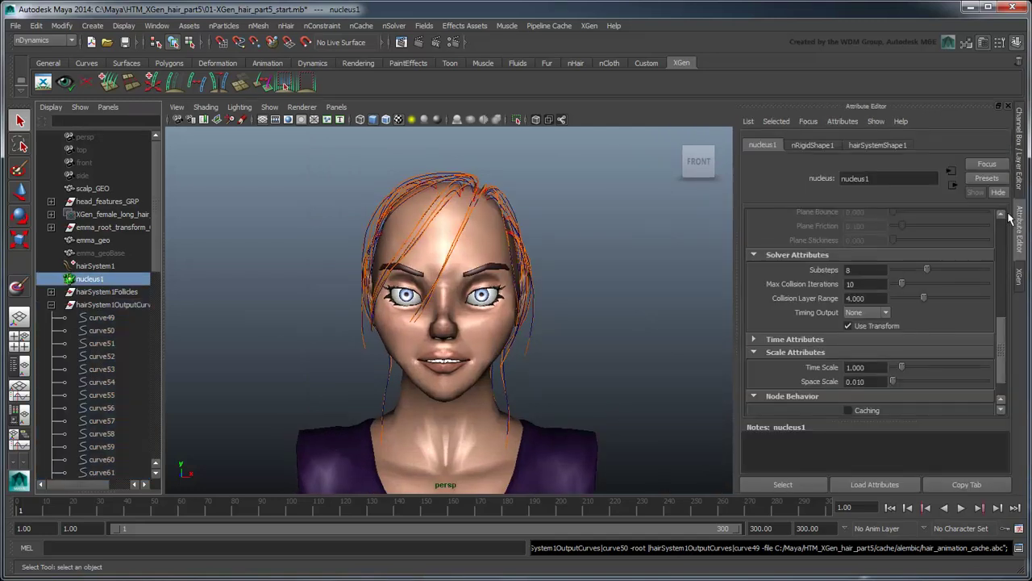
{"action": "scroll", "coordinate": [1003, 232], "scroll_direction": "up", "scroll_amount": 3}
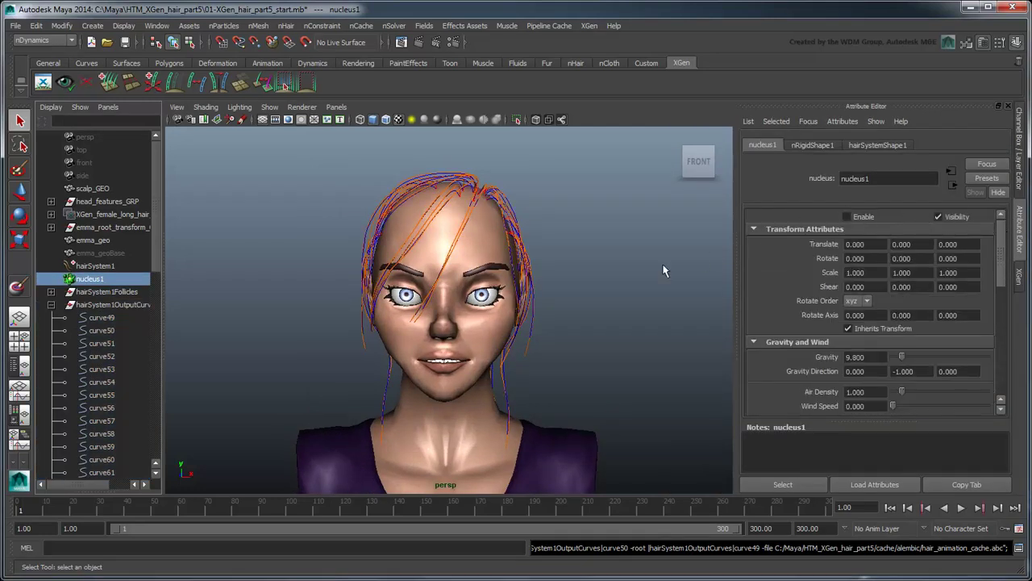
{"action": "left_click", "coordinate": [1018, 276]}
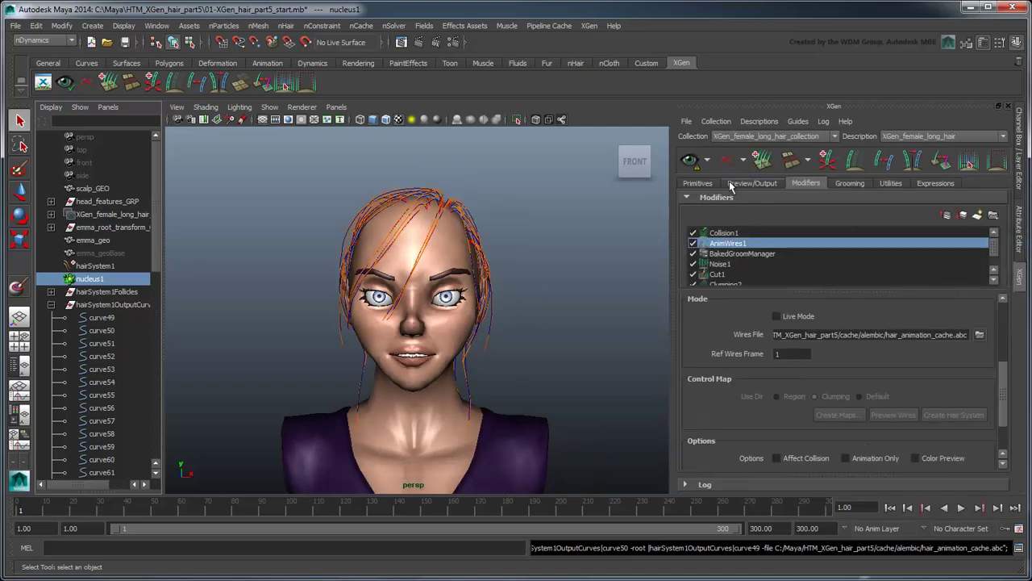